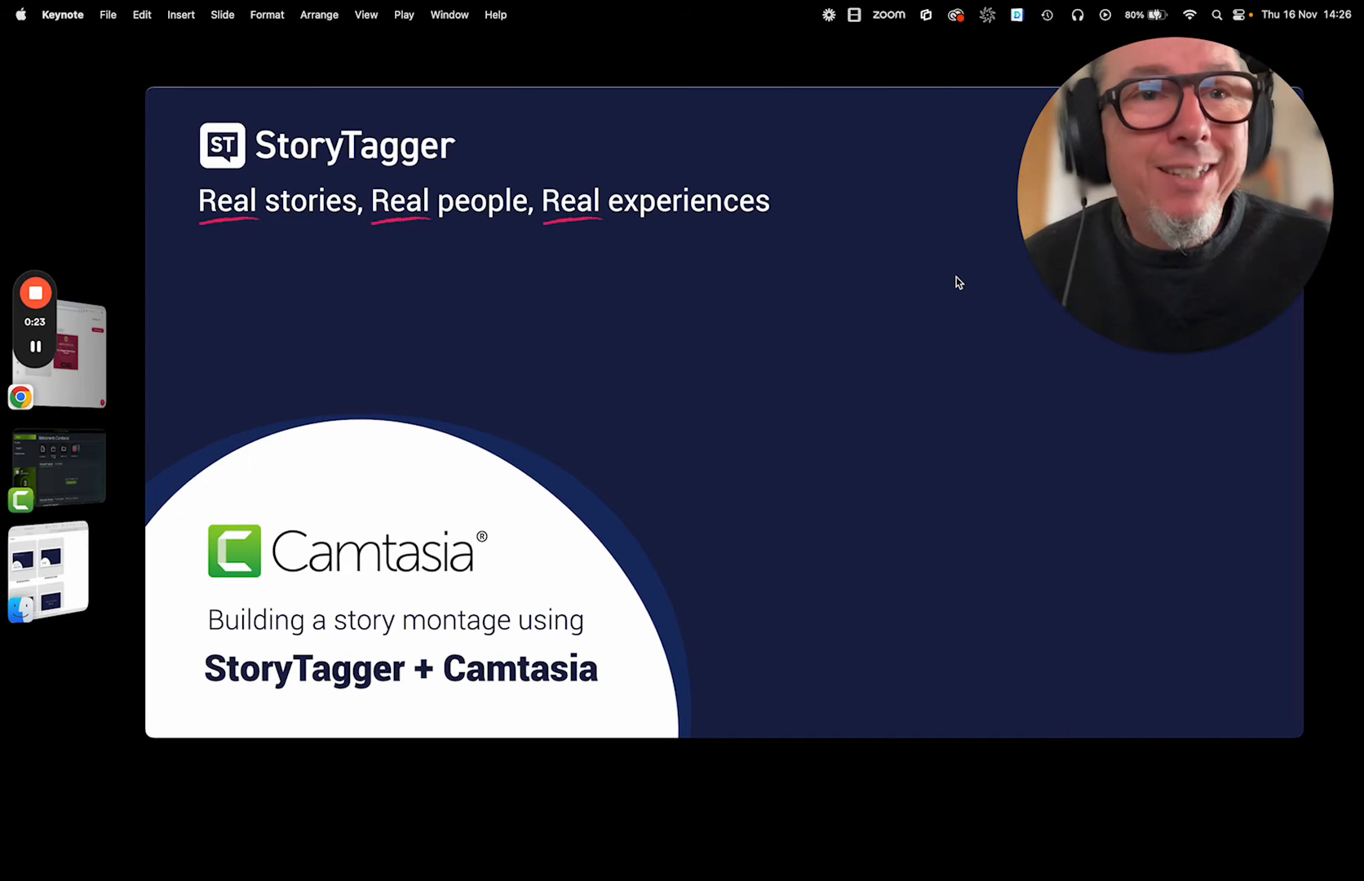
# Switch to Chrome and open the "Share your subject matter expertise" topic in the StoryTagger Masterclass Series campaign.
pyautogui.click(89, 365)
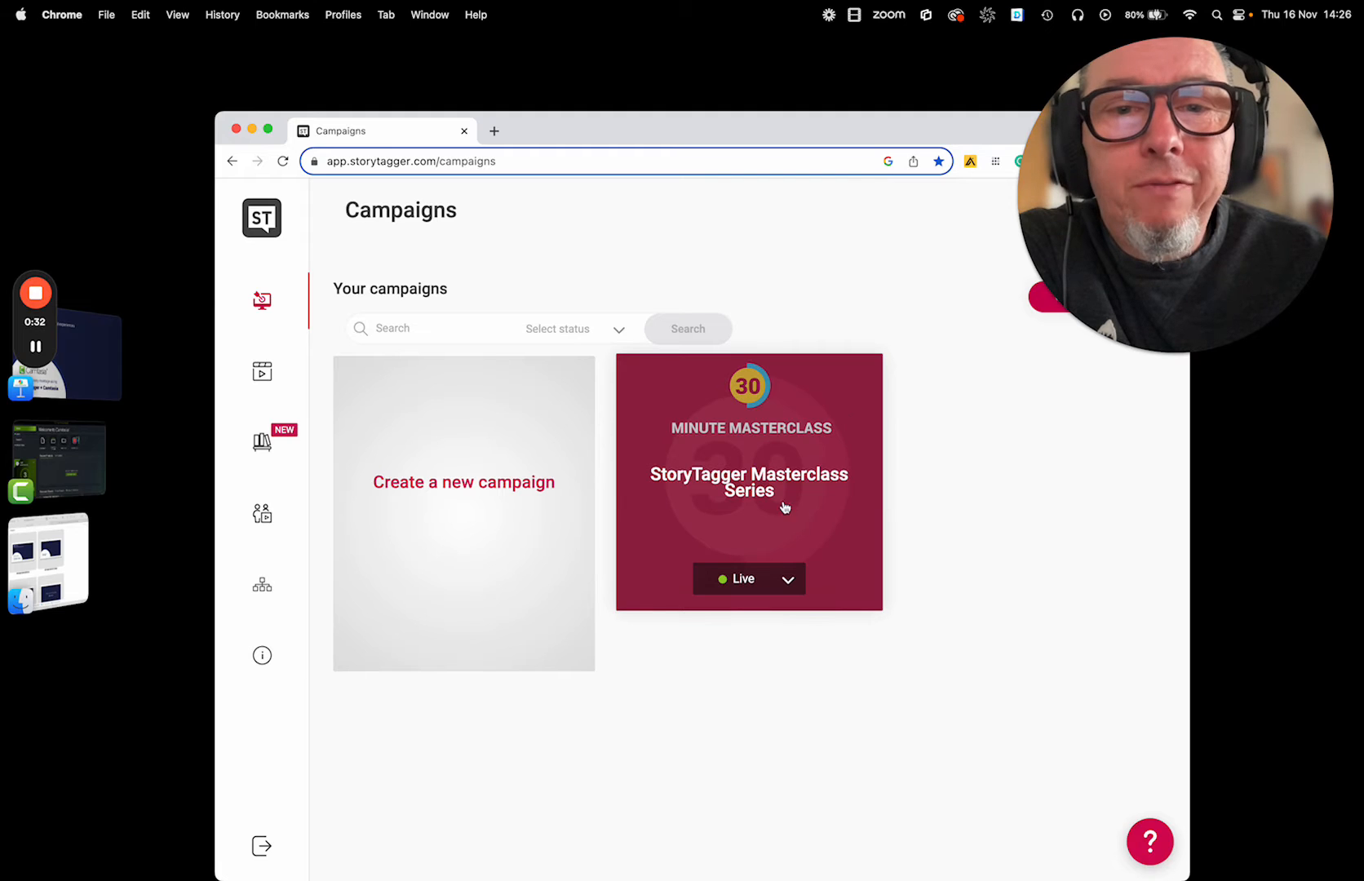
pyautogui.click(839, 473)
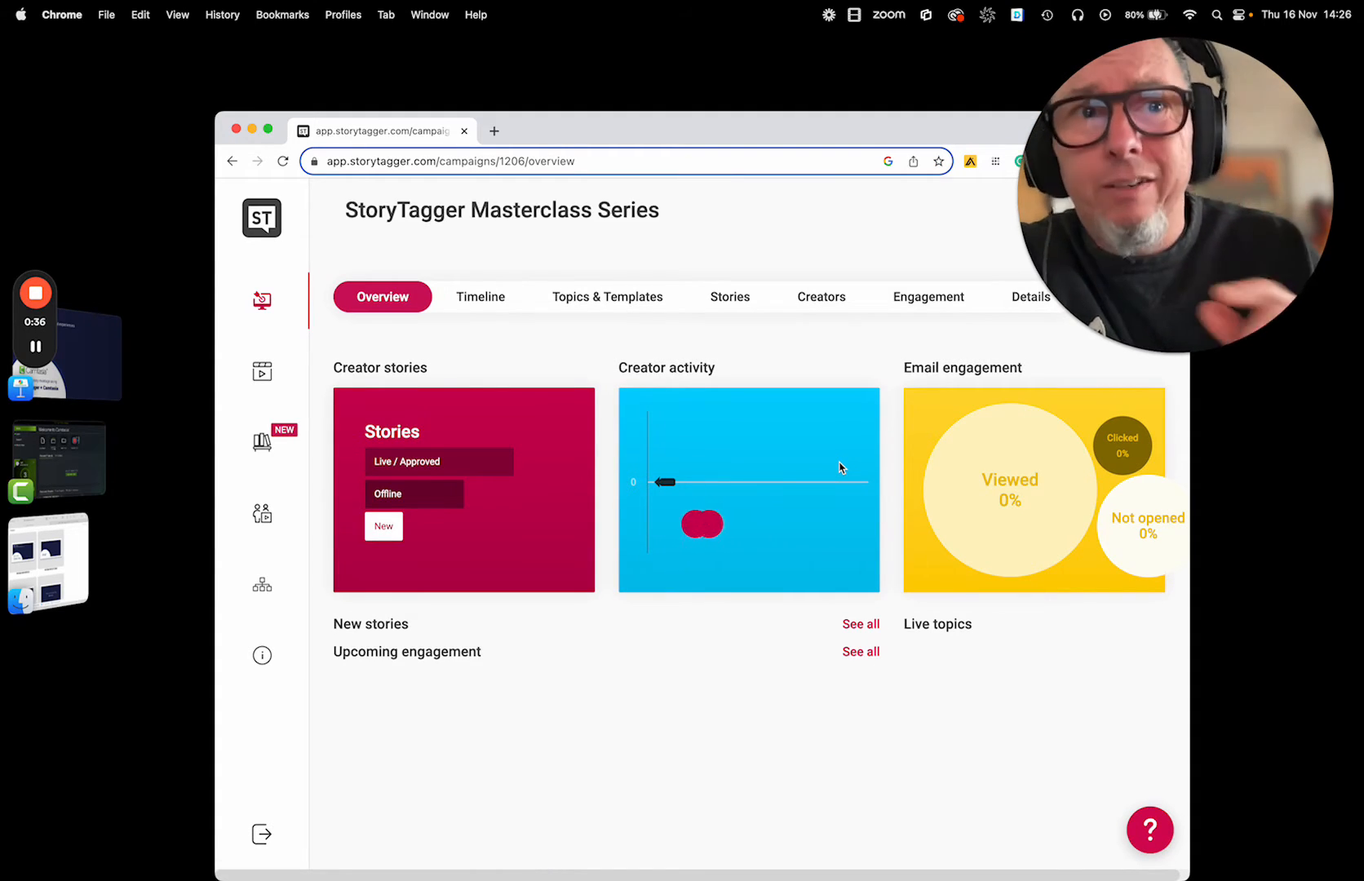
pyautogui.click(607, 299)
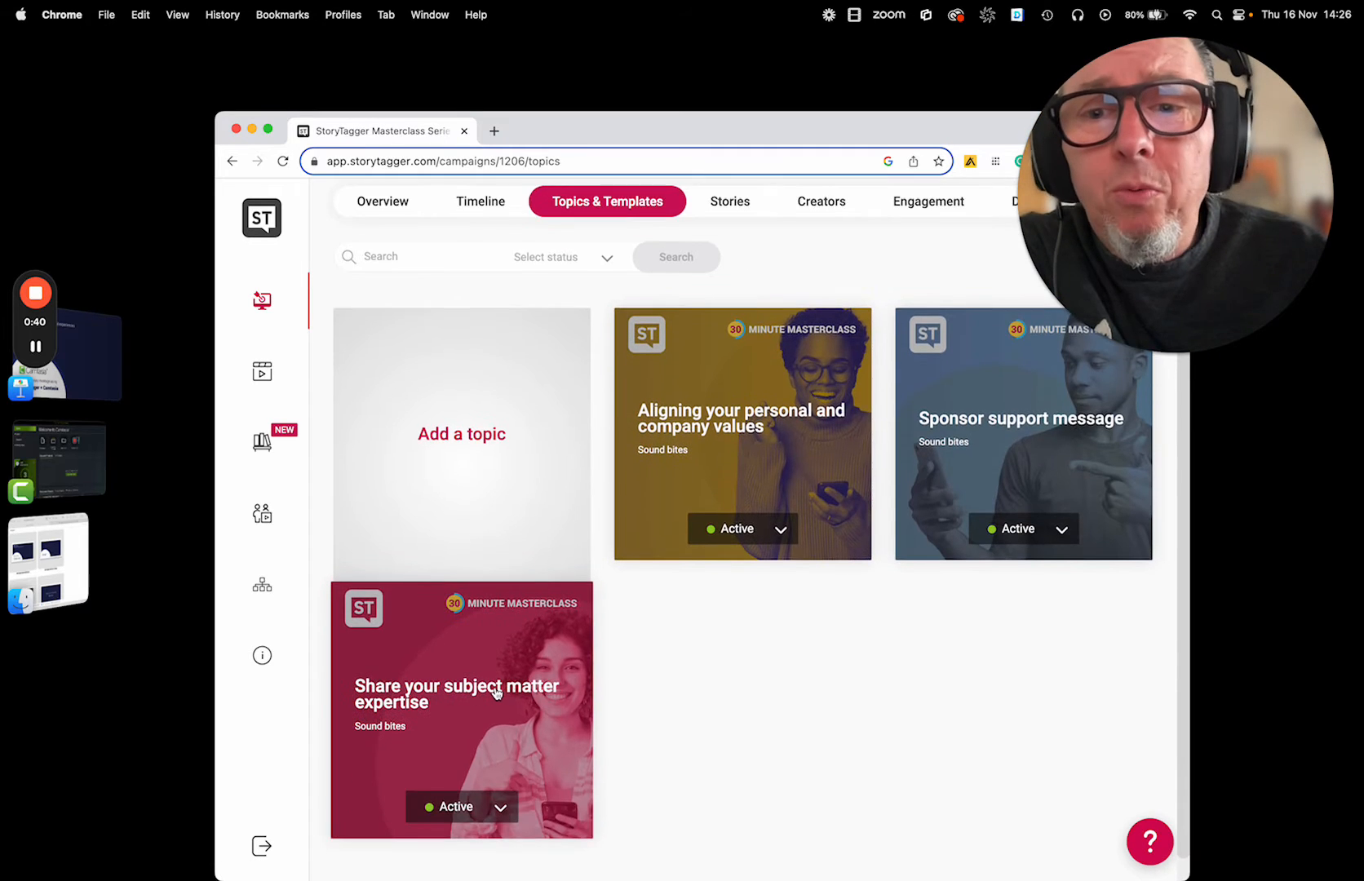
pyautogui.click(496, 692)
# Review the prompts and durations of the topic's three story parts.
pyautogui.hscroll(10, 754, 615)
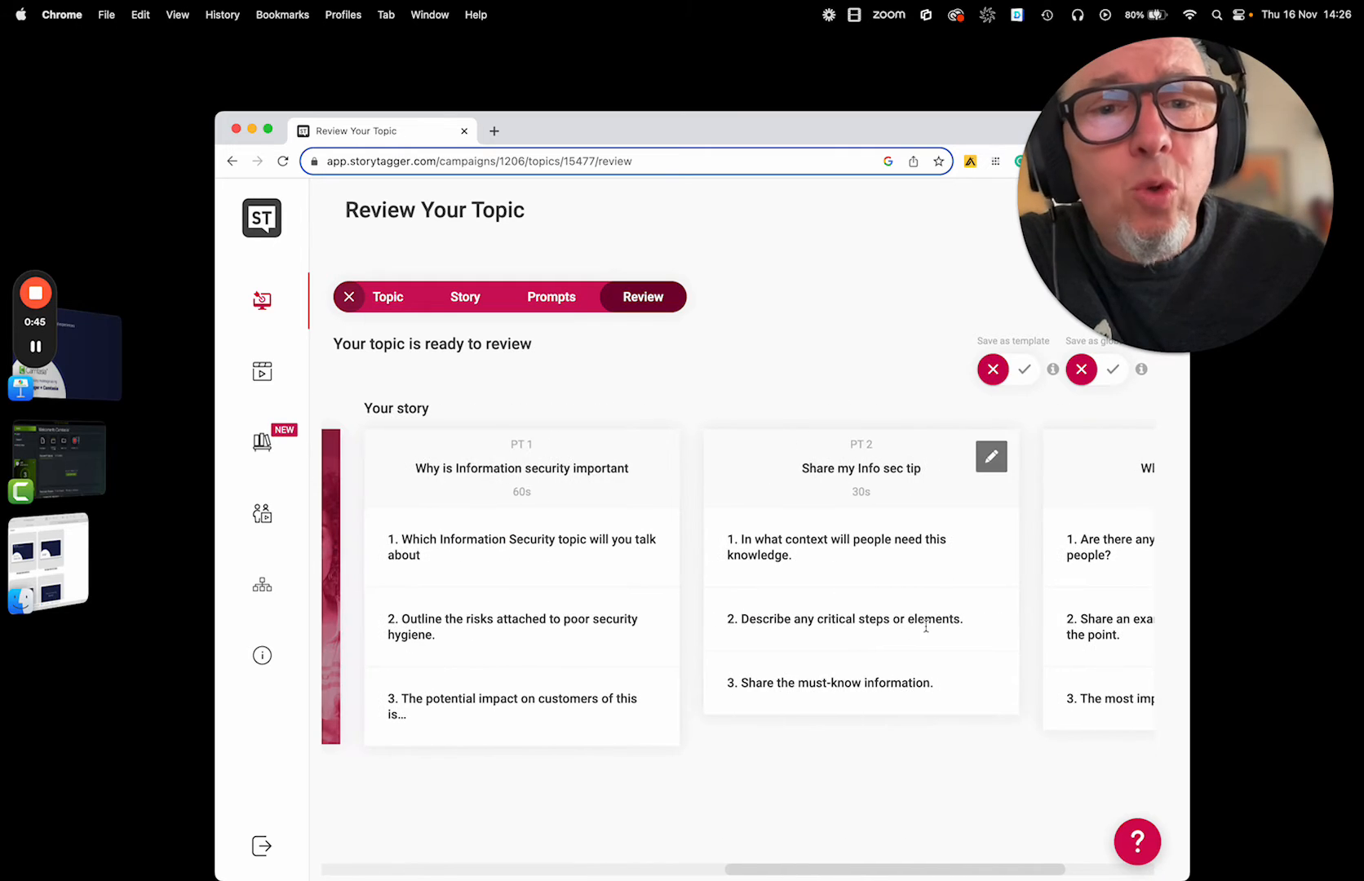
pyautogui.hscroll(2, 885, 685)
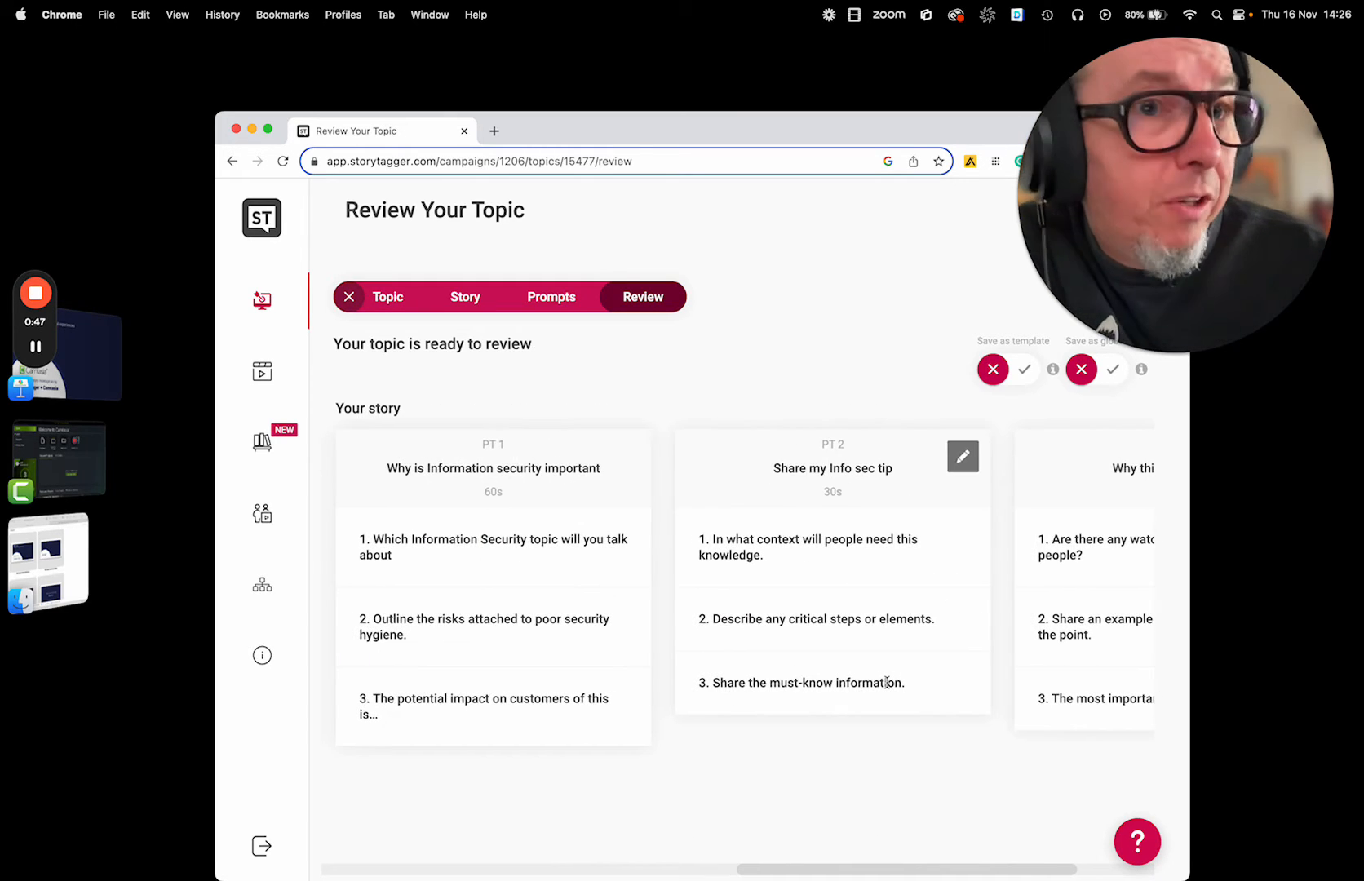
pyautogui.hscroll(1, 501, 535)
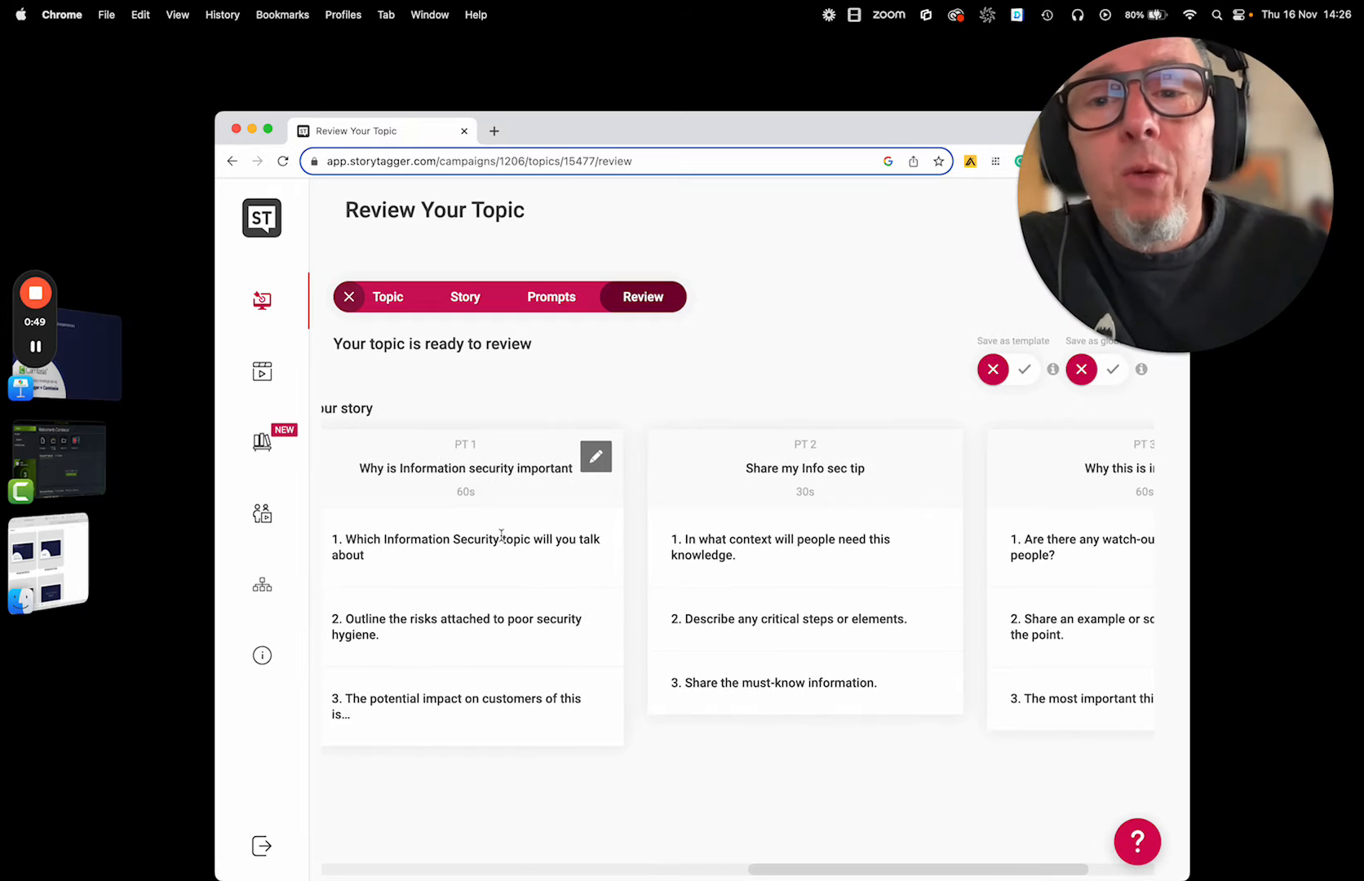
pyautogui.hscroll(5, 1112, 498)
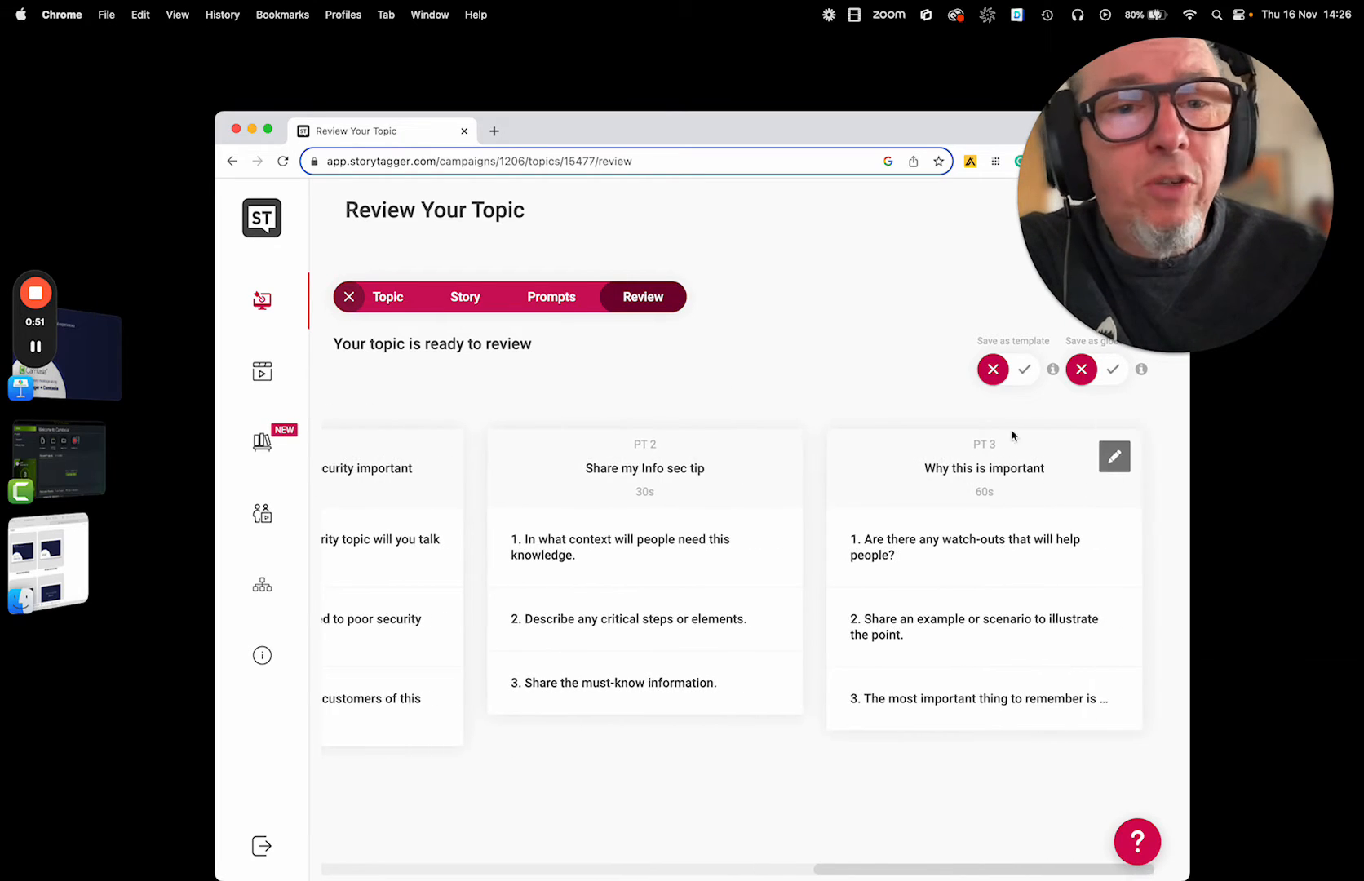
pyautogui.hscroll(-4, 563, 508)
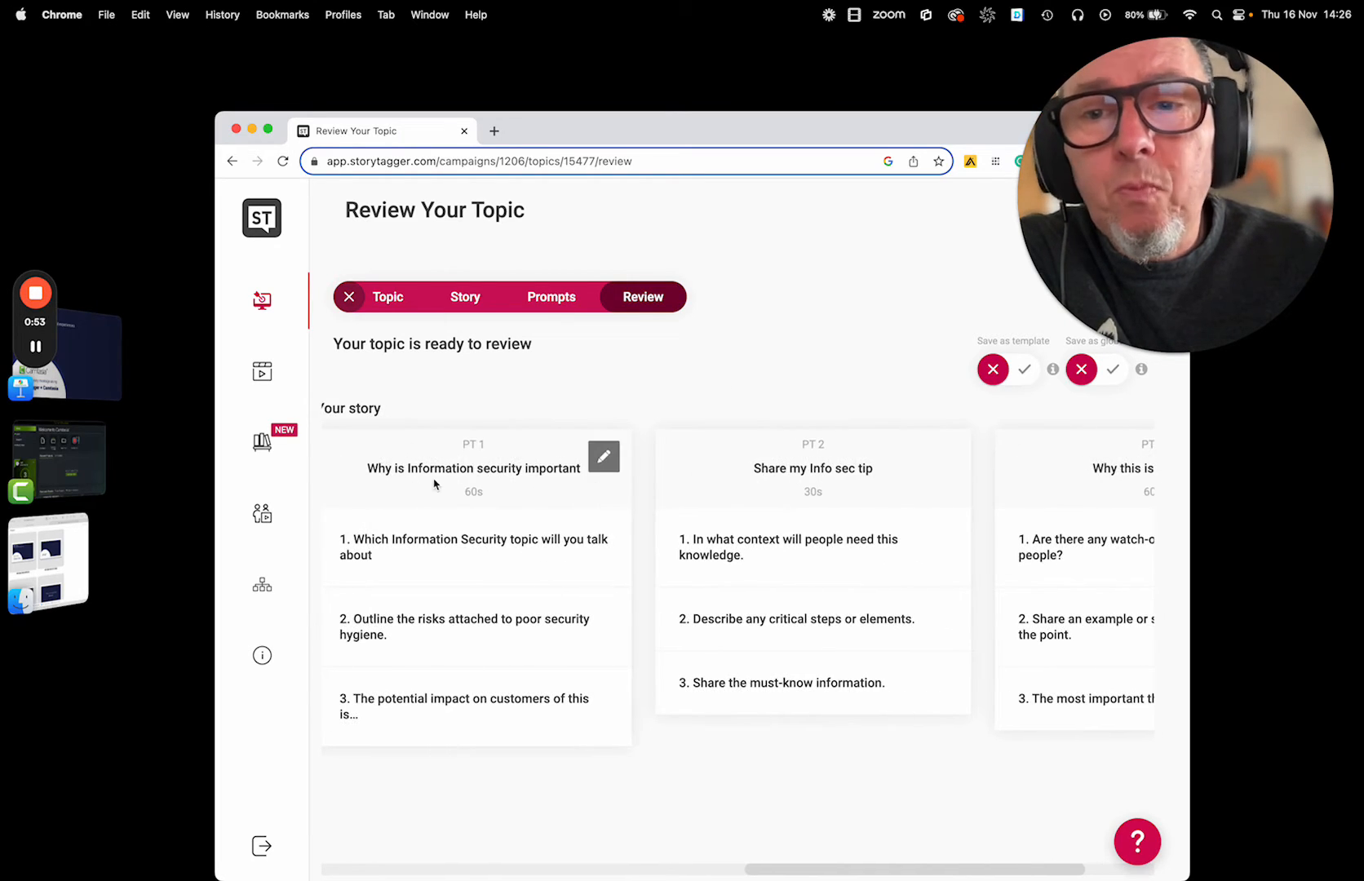
pyautogui.hscroll(2, 693, 492)
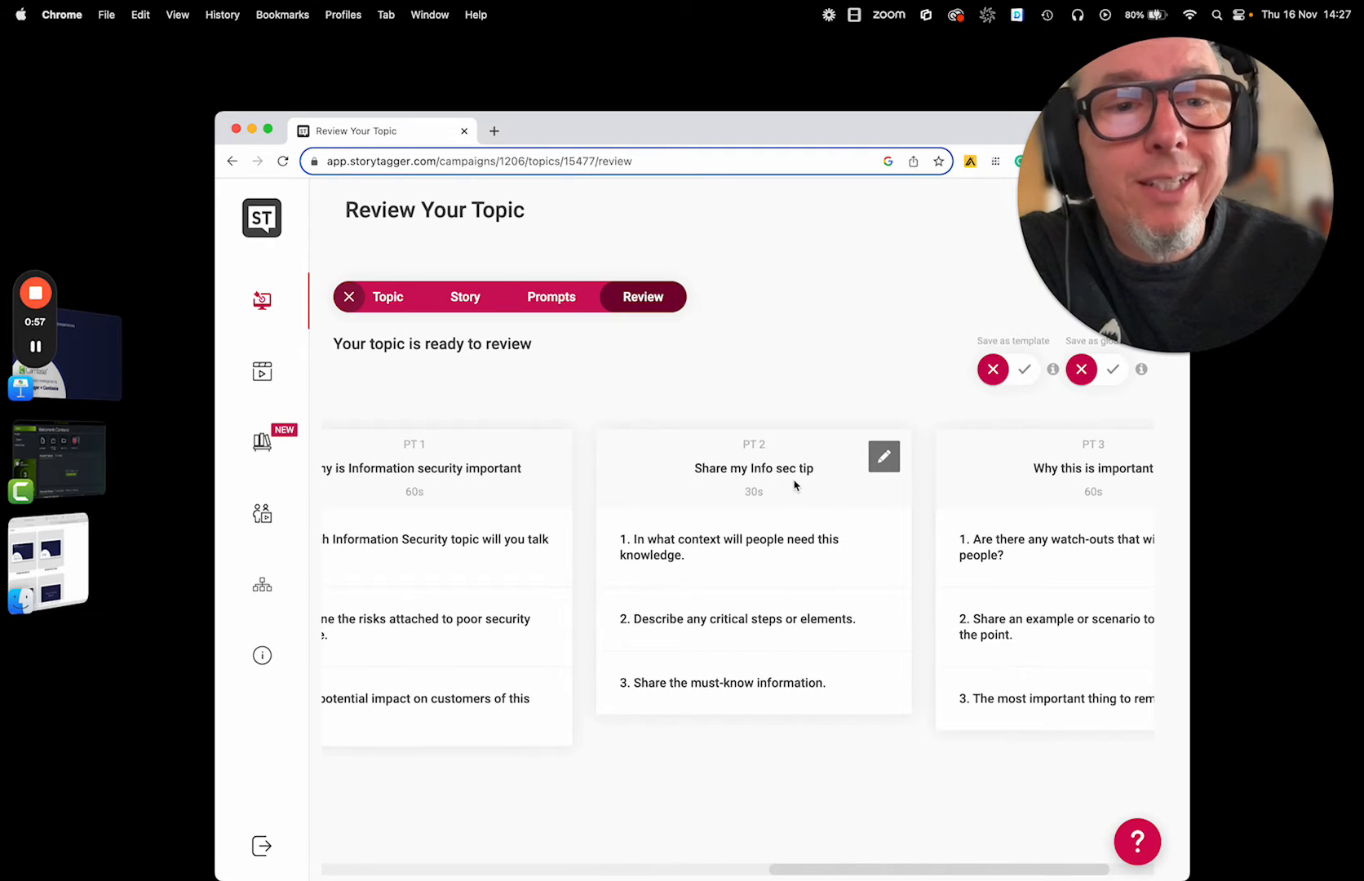
pyautogui.hscroll(4, 897, 486)
pyautogui.hscroll(-12, 897, 497)
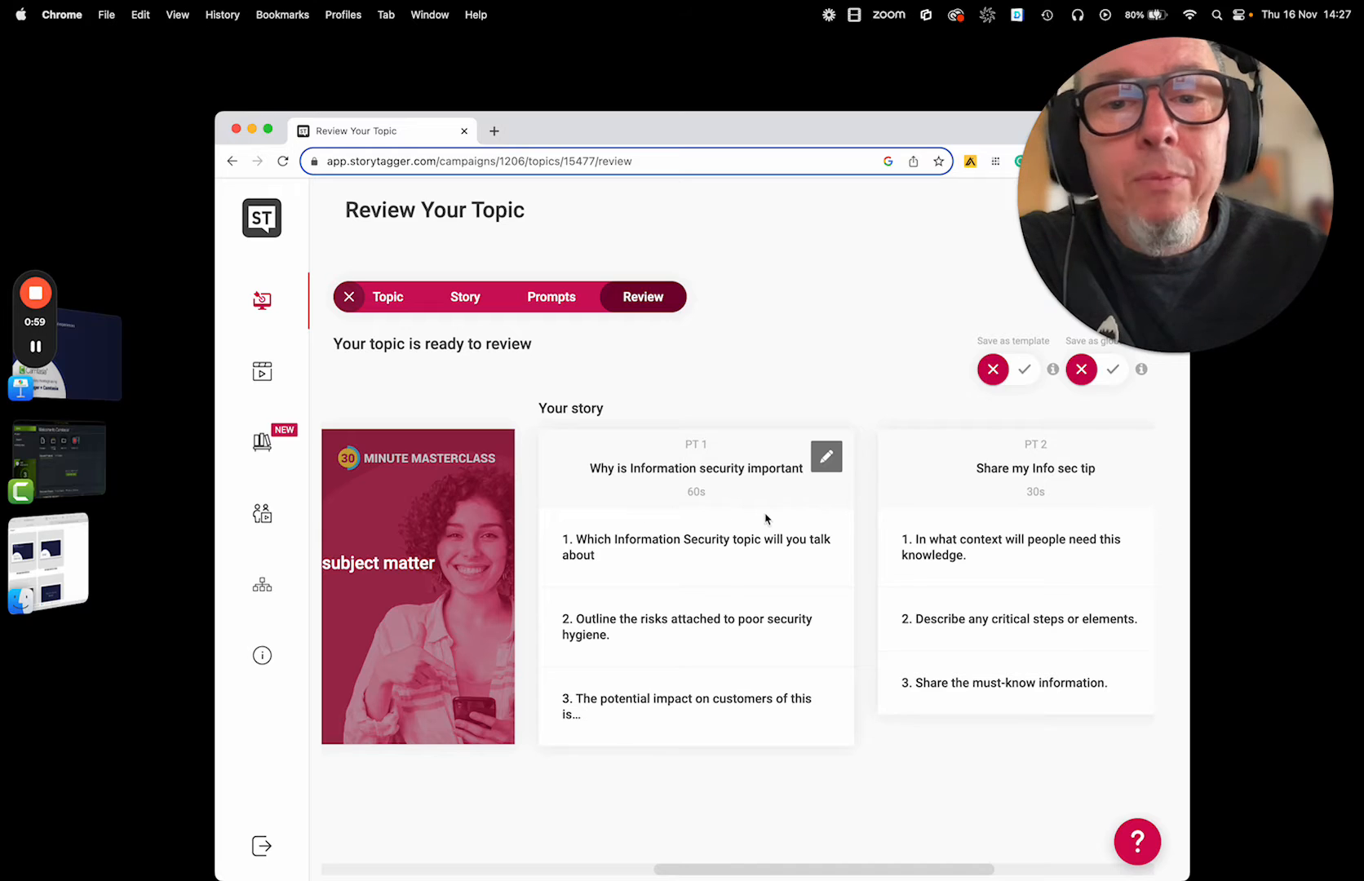
pyautogui.hscroll(3, 1146, 537)
pyautogui.hscroll(-2, 1061, 506)
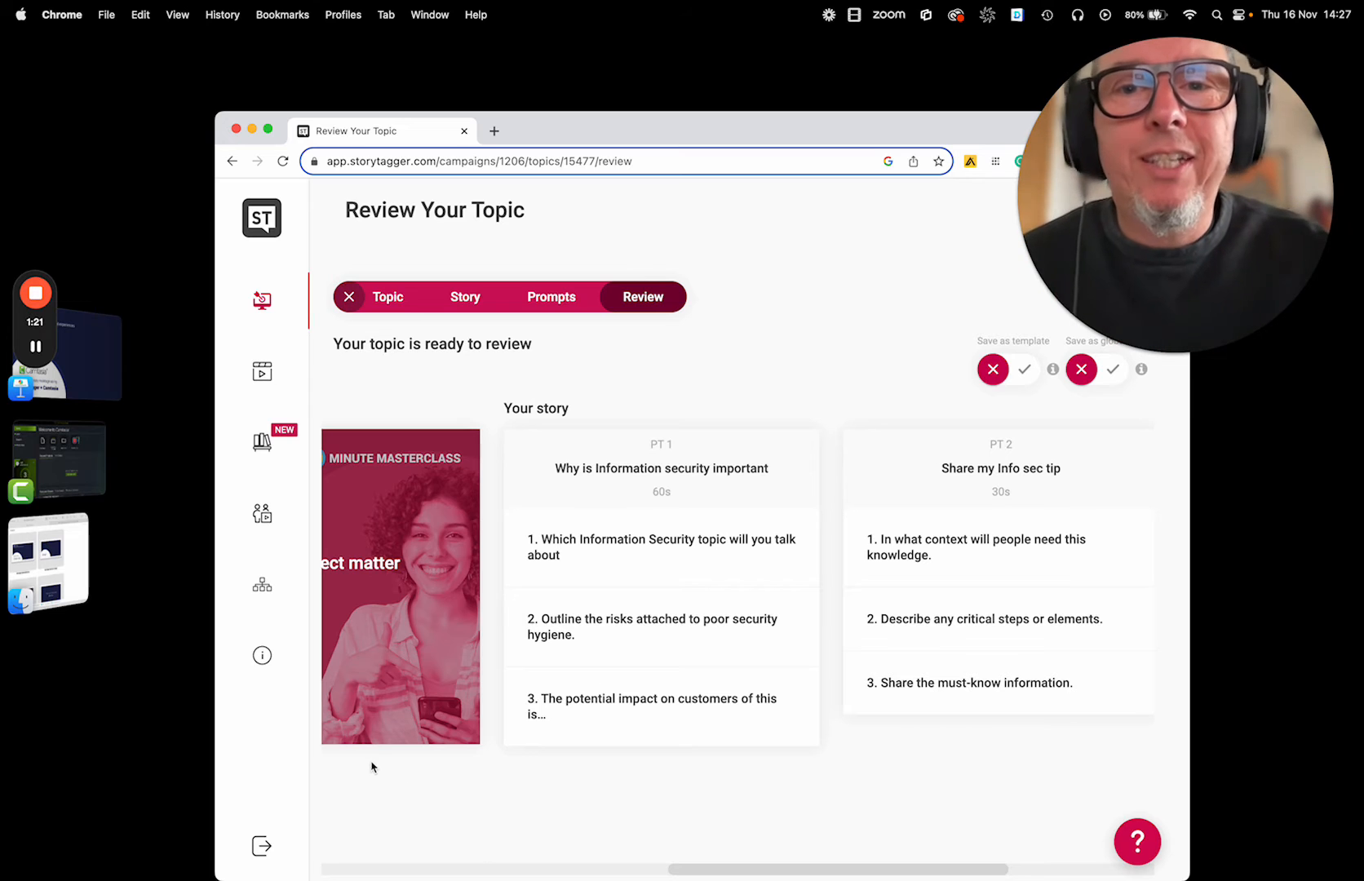
# Close the topic review and open the list of stories in the StoryTagger Masterclass Series campaign.
pyautogui.click(349, 296)
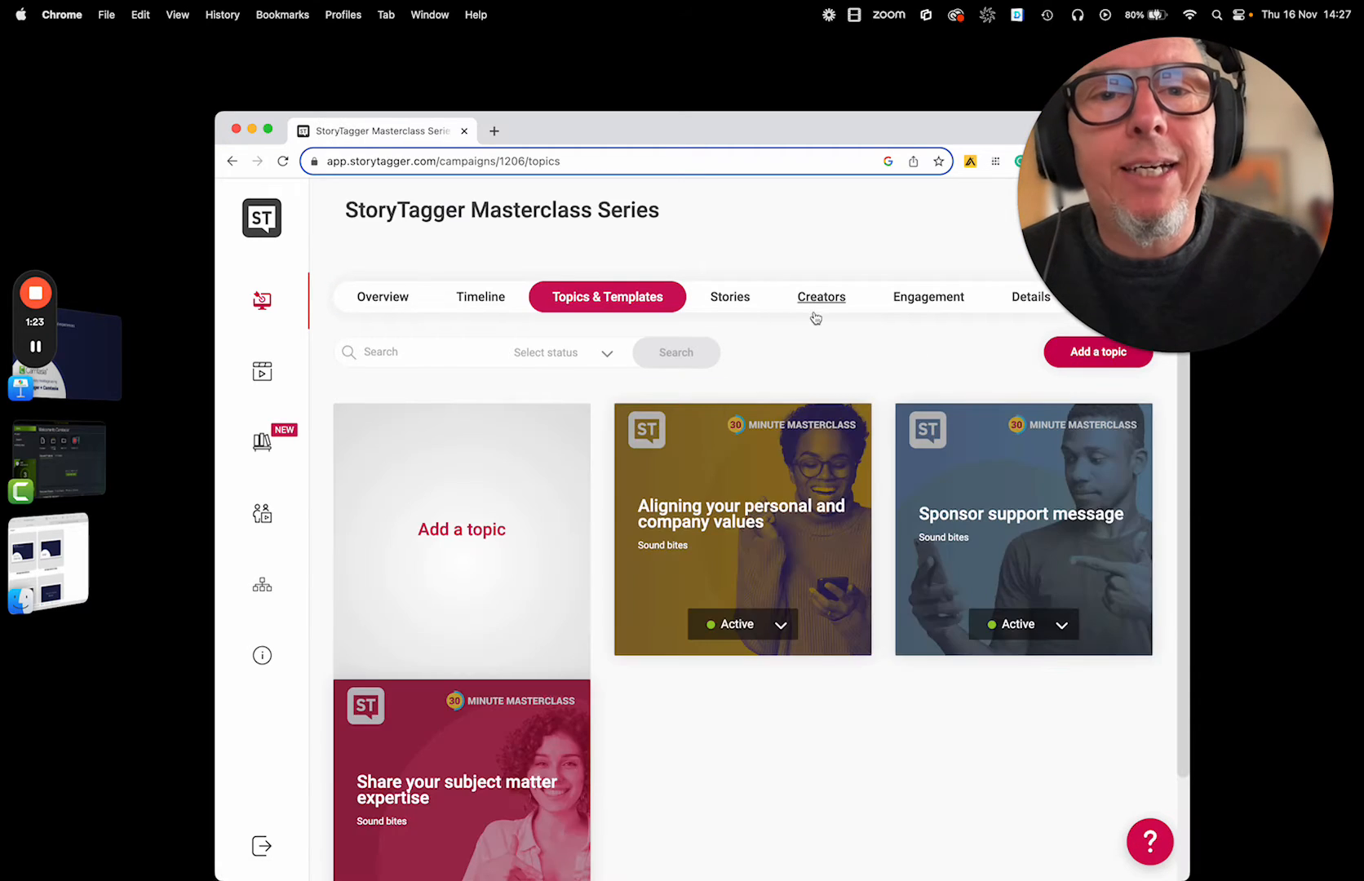
pyautogui.click(740, 300)
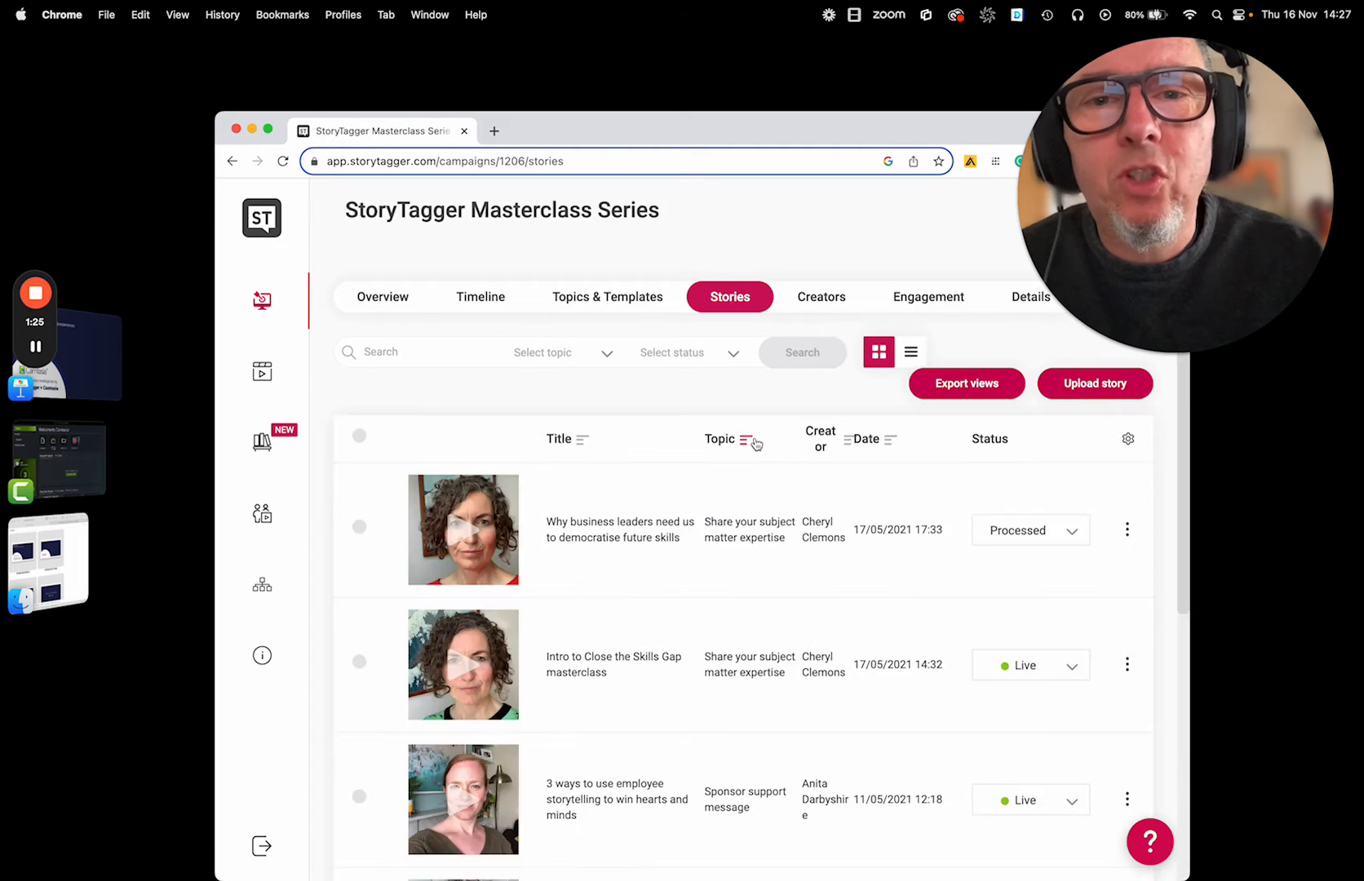
pyautogui.scroll(-2, 724, 522)
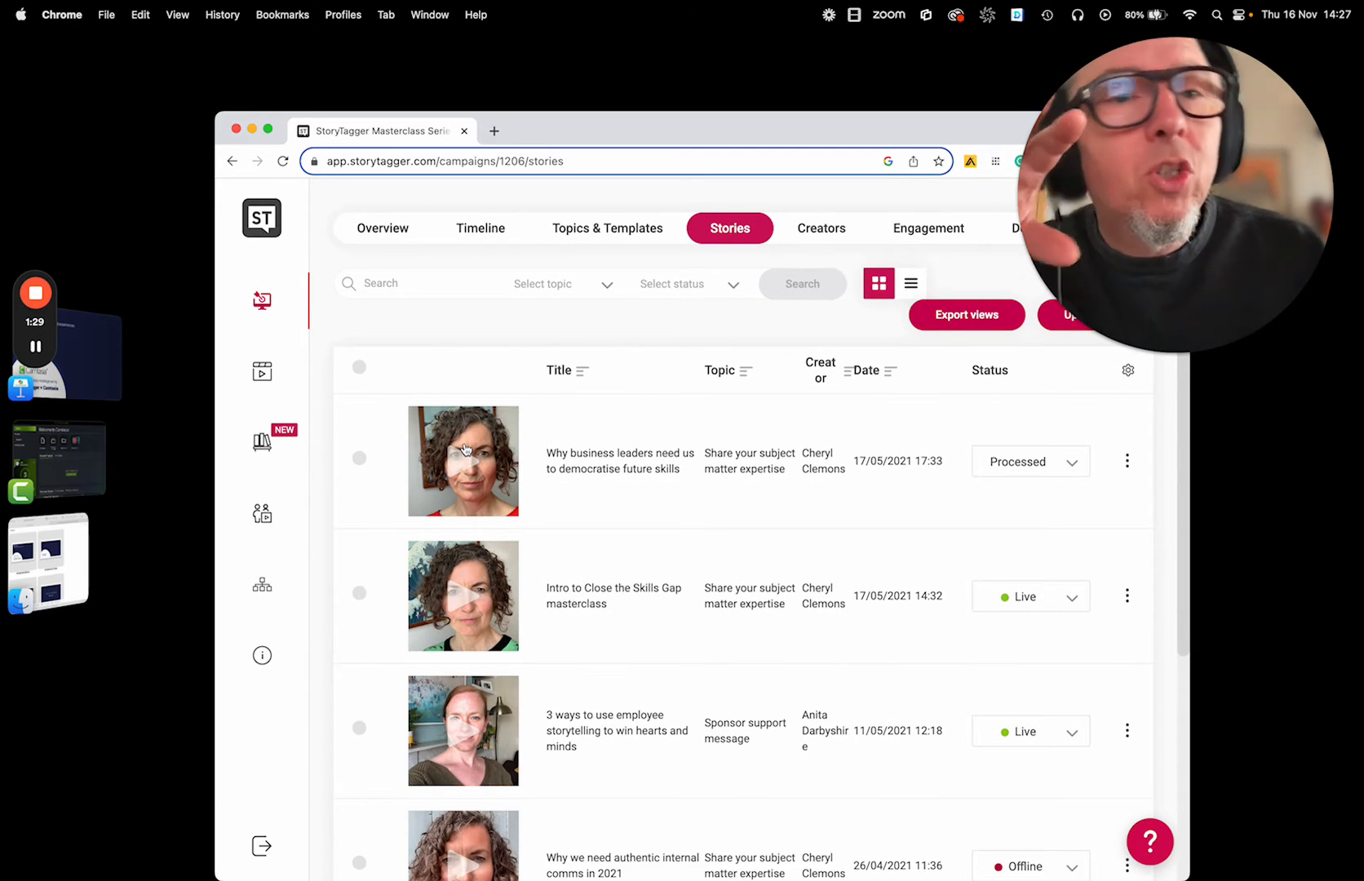
pyautogui.scroll(-1, 465, 449)
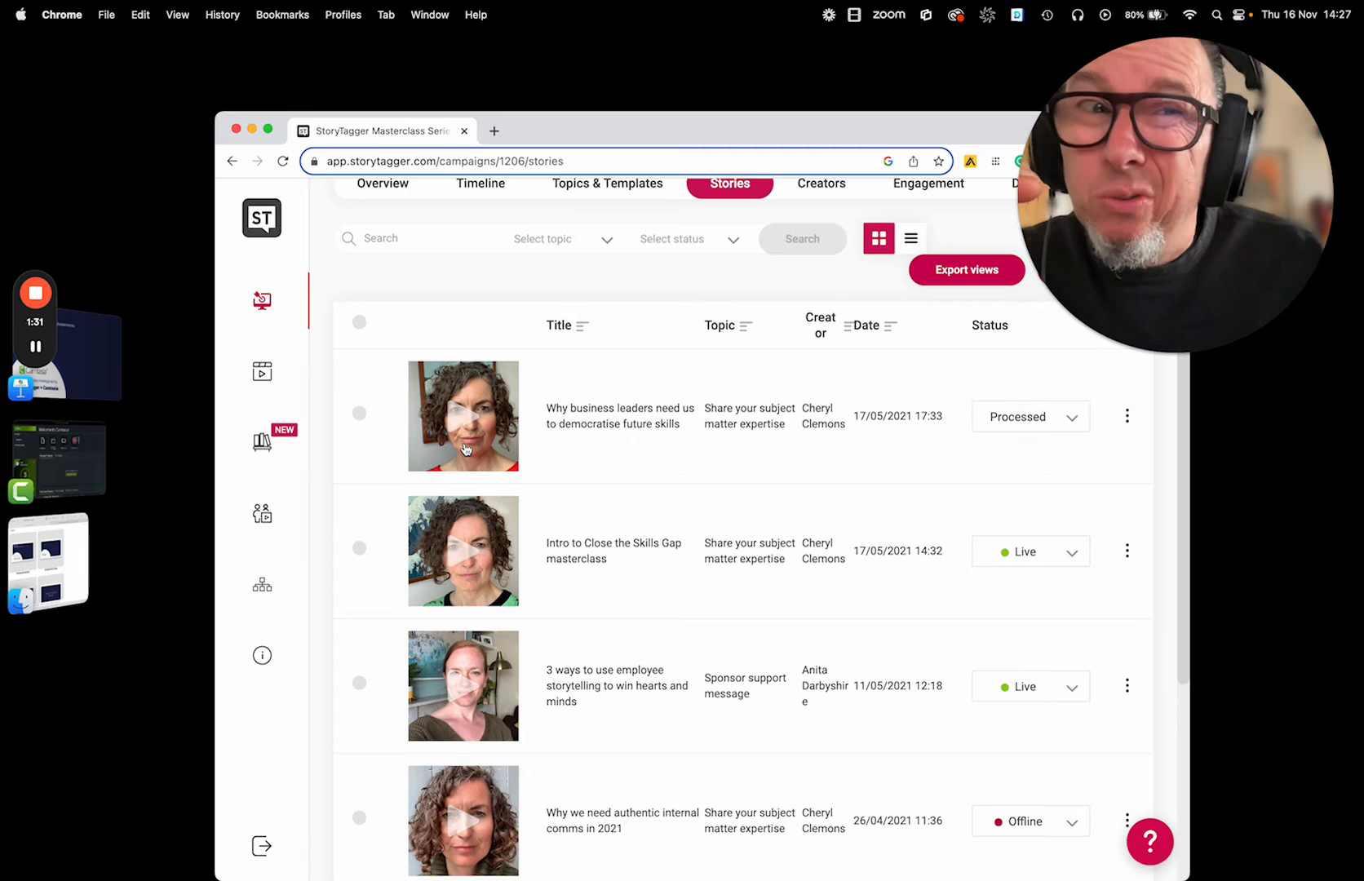
pyautogui.scroll(-1, 465, 449)
# Show the download options and select the stories on democratising future skills, 3 ways to use employee storytelling, and Intro to Internal Comms that stick.
pyautogui.click(361, 363)
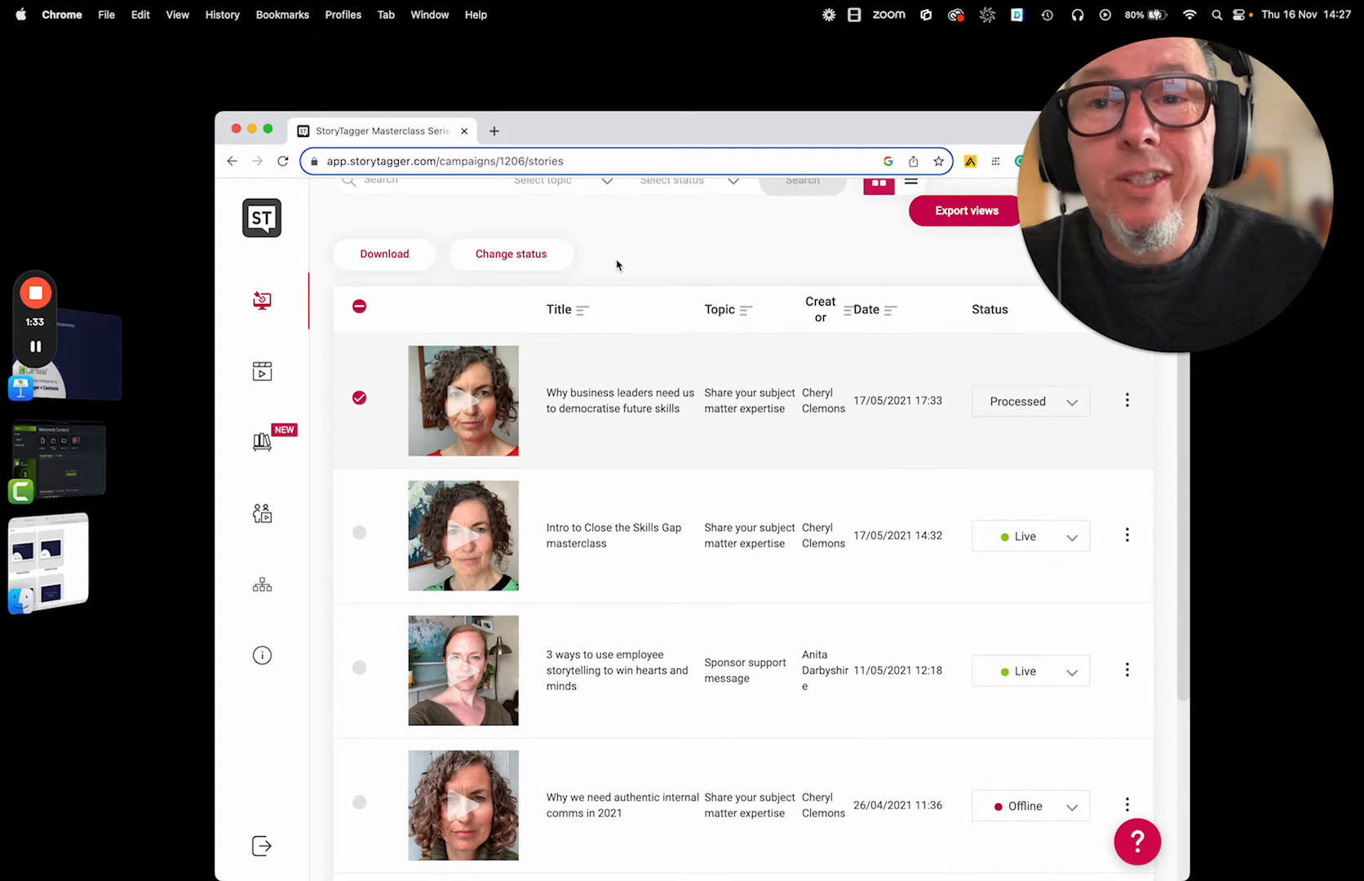
pyautogui.click(416, 260)
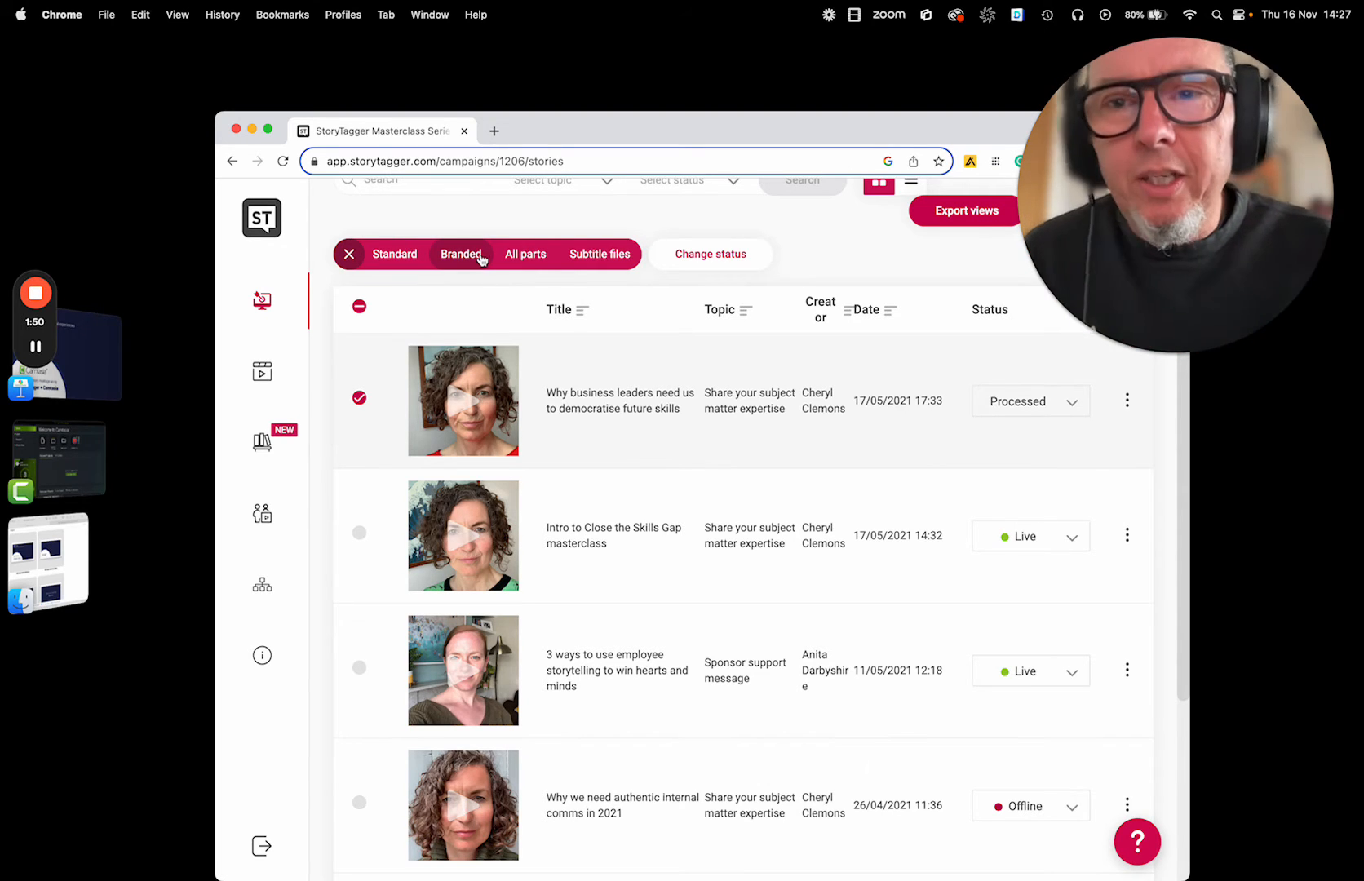
pyautogui.scroll(-1, 378, 496)
pyautogui.click(359, 492)
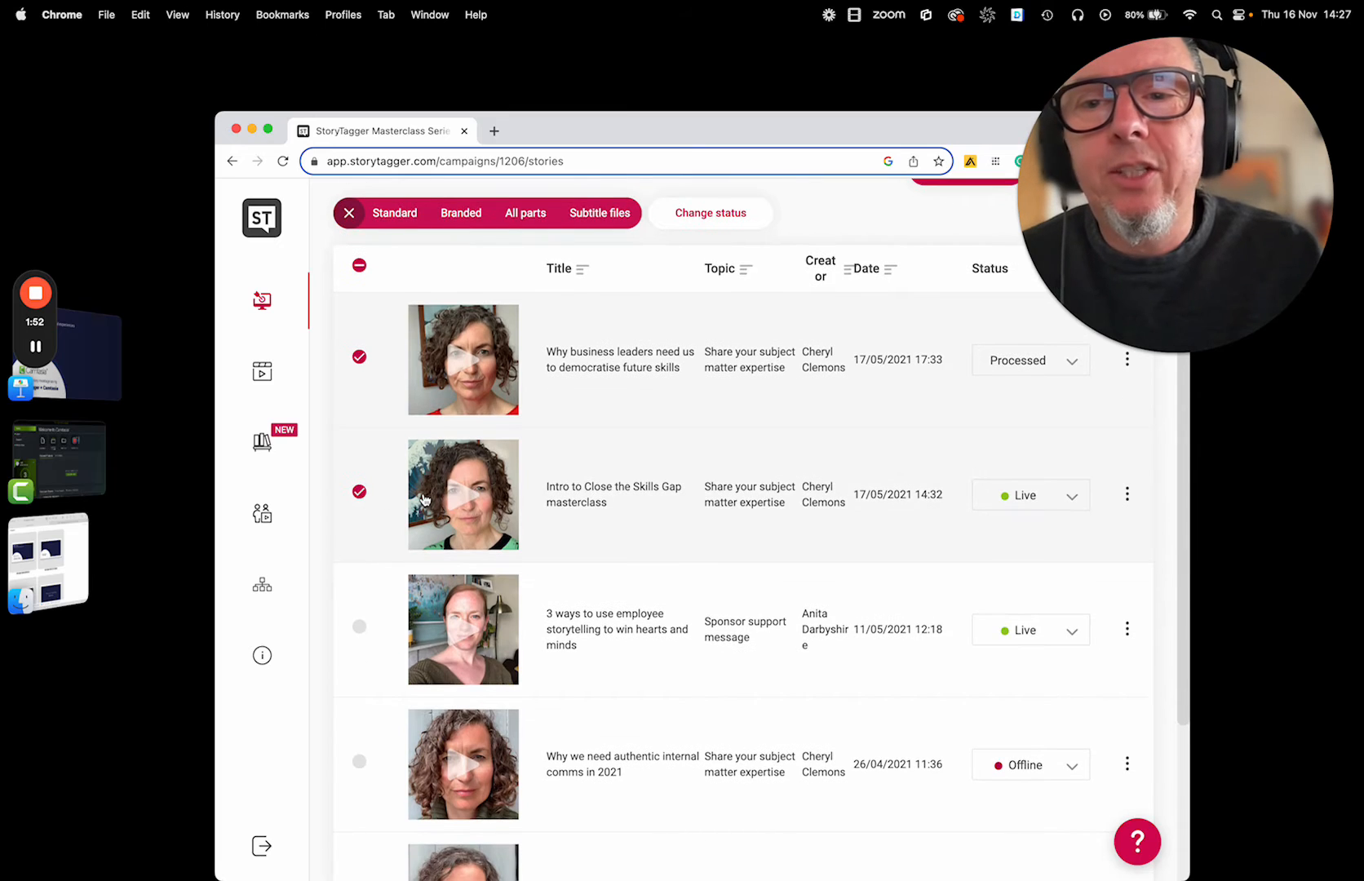
pyautogui.scroll(-5, 424, 499)
pyautogui.click(359, 771)
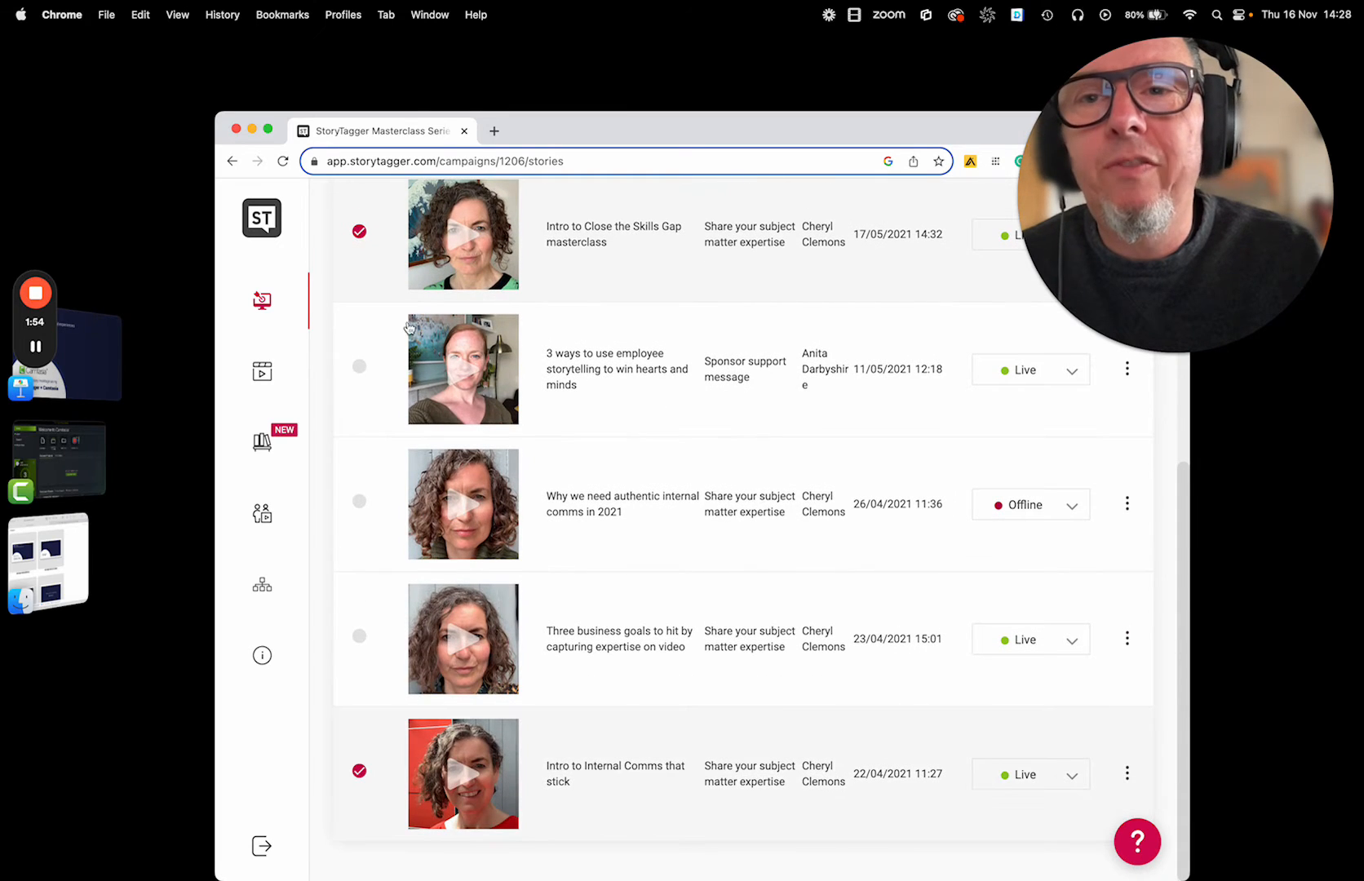
pyautogui.click(359, 232)
pyautogui.click(358, 367)
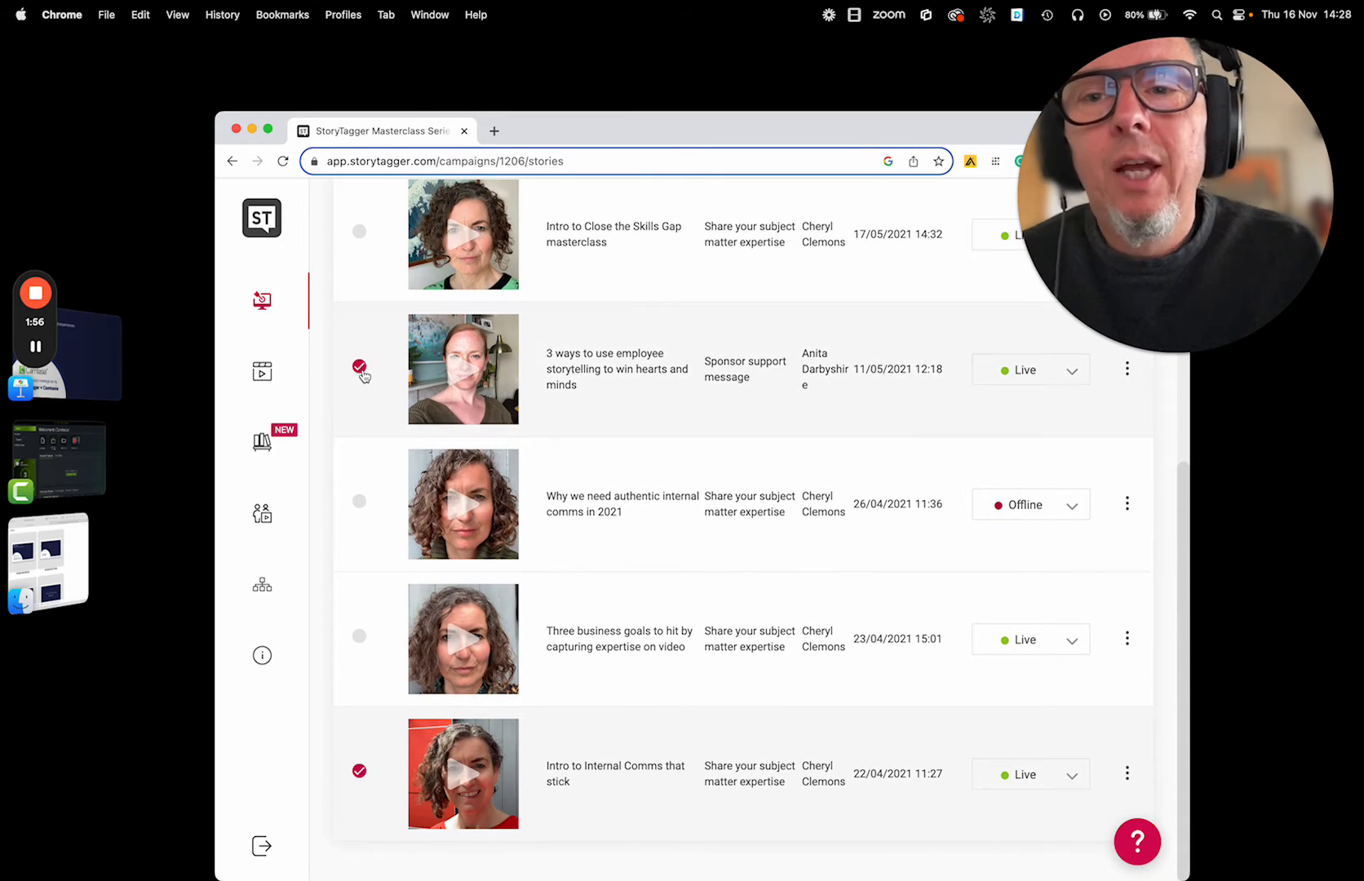
# Request a download of all parts of the selected stories.
pyautogui.scroll(9, 363, 375)
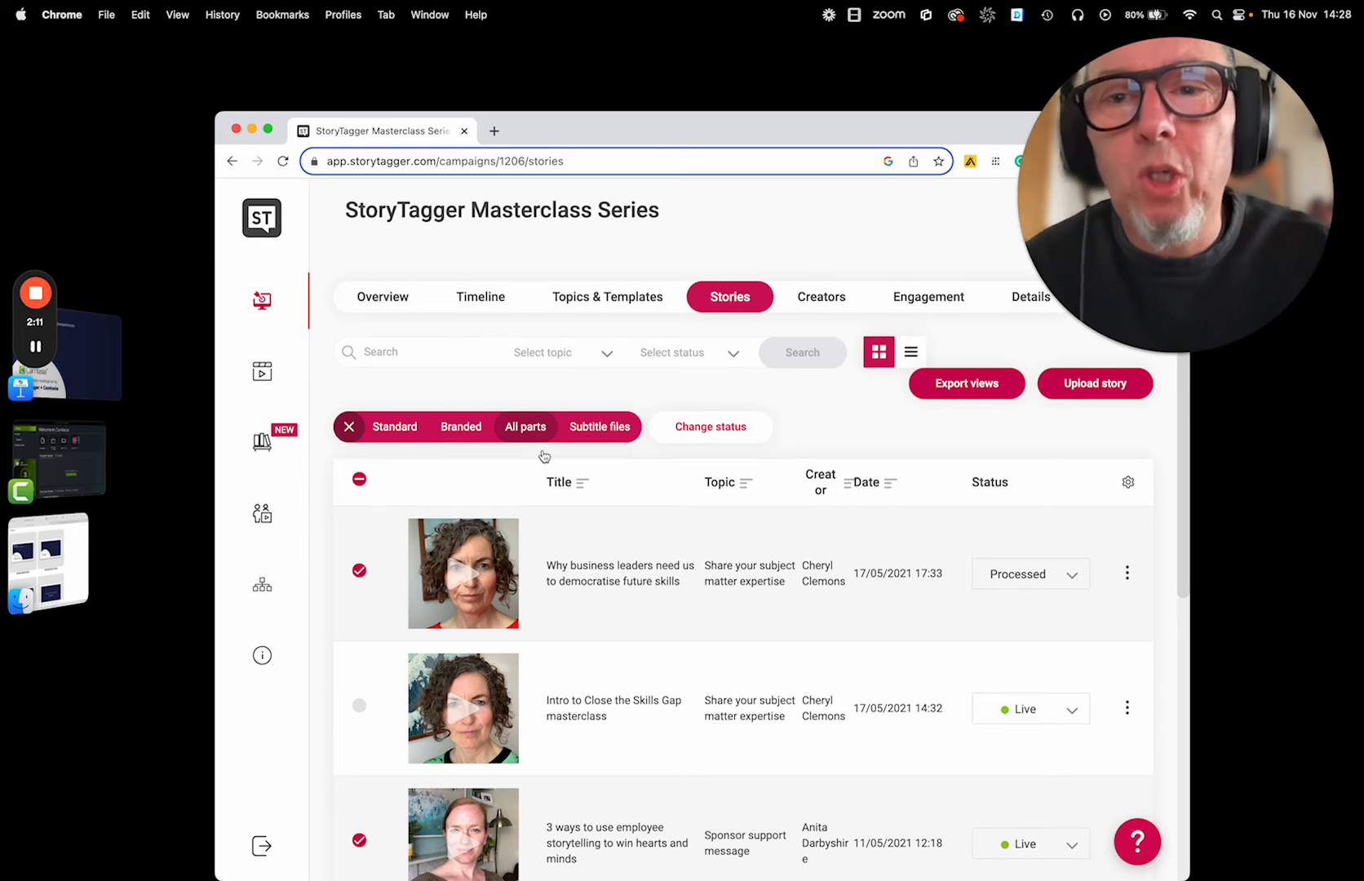
pyautogui.scroll(-1, 543, 455)
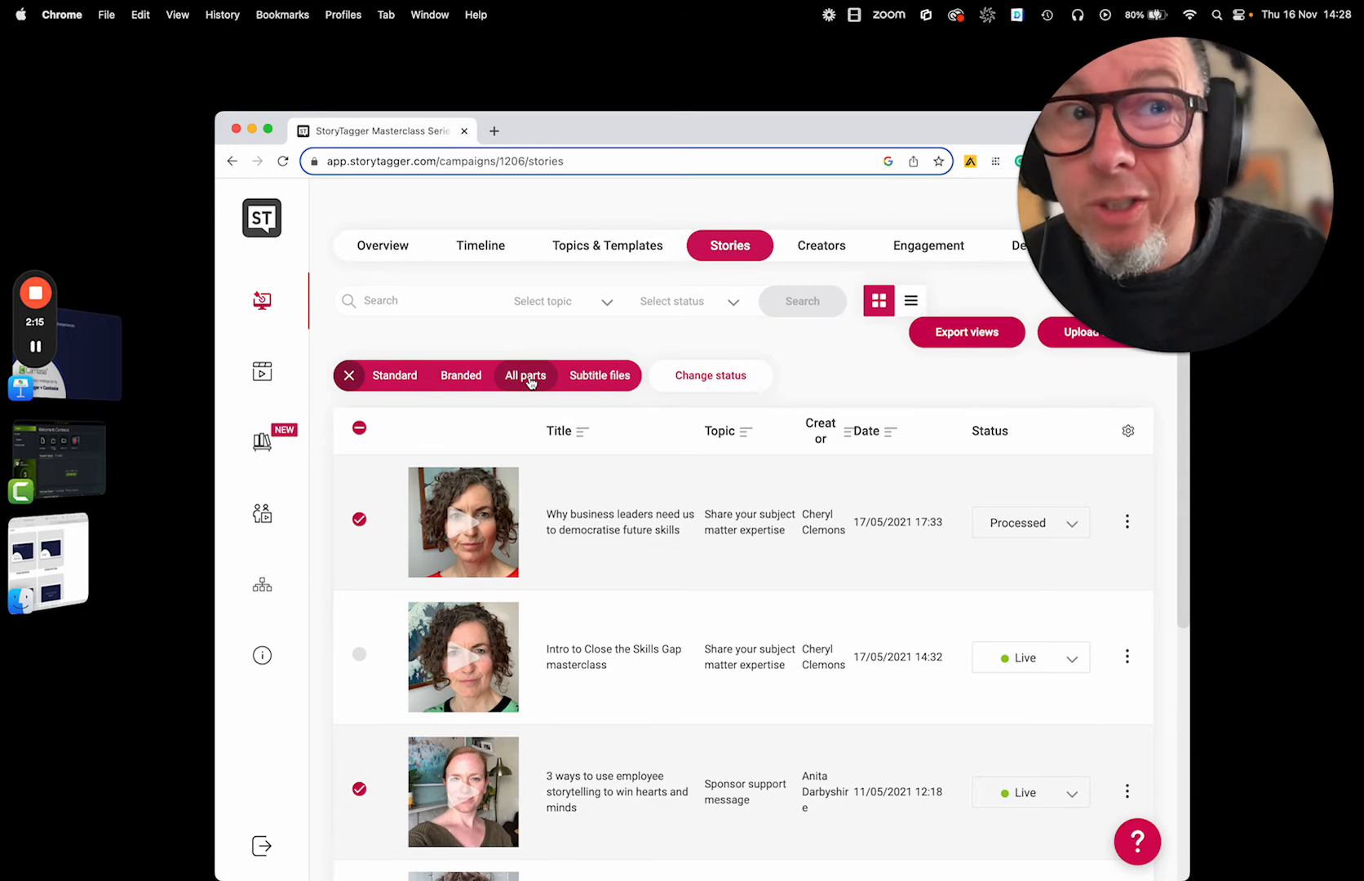
pyautogui.click(526, 376)
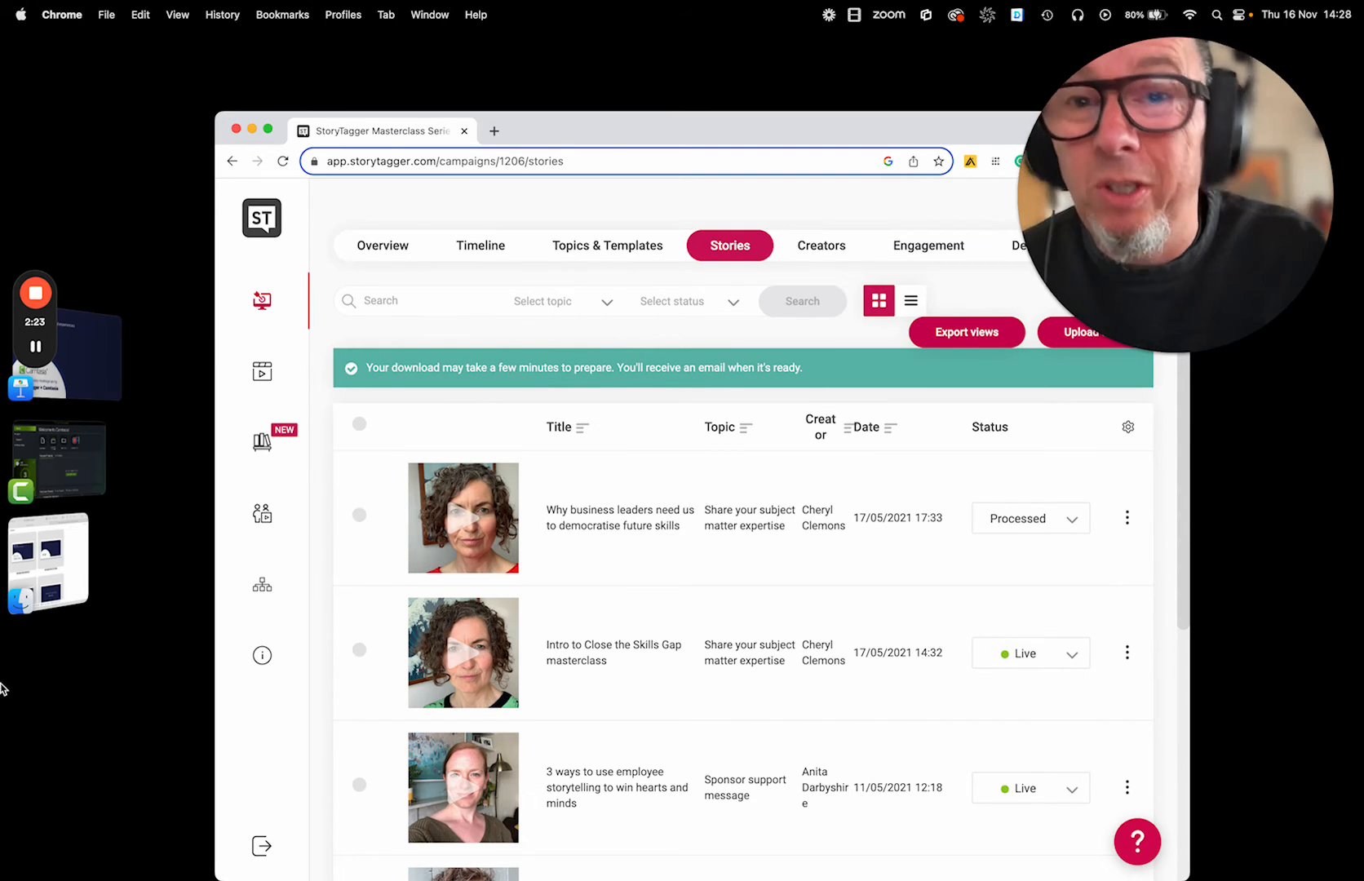
# Switch to Finder and examine the title images in the Camtasia assets folder and the clips in the StoryTagger archive folder.
pyautogui.click(86, 561)
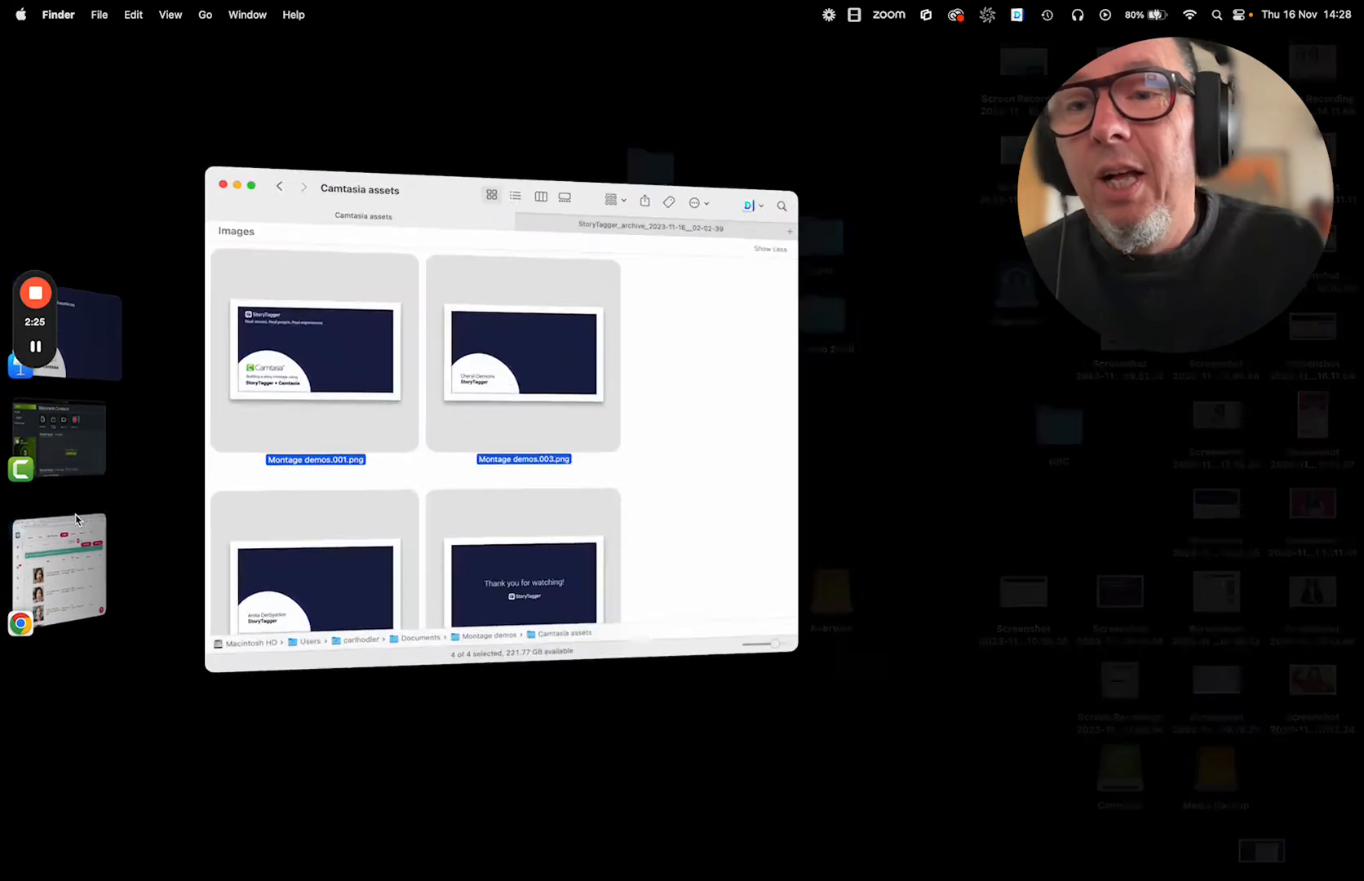
pyautogui.scroll(-3, 679, 506)
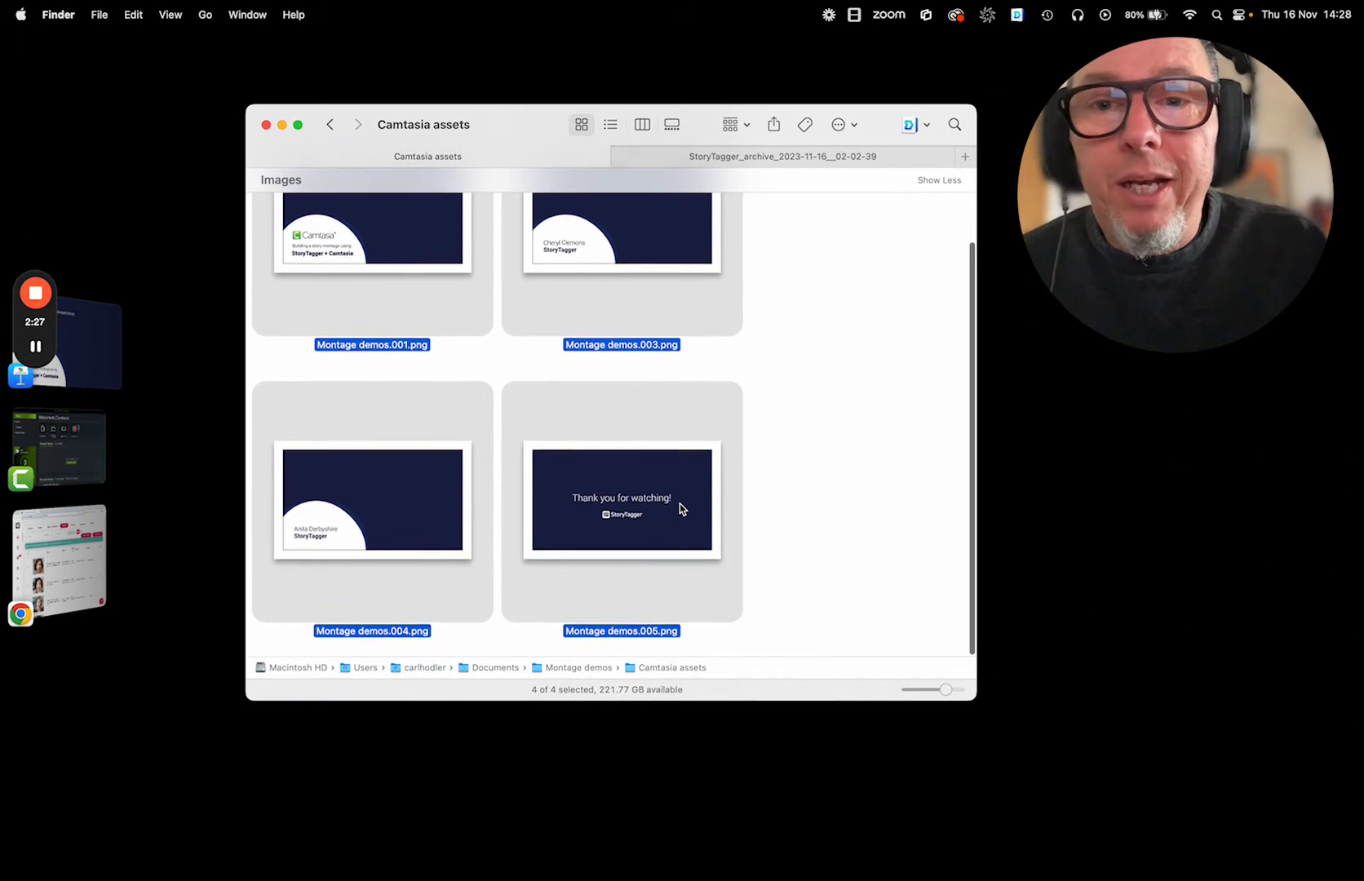
pyautogui.scroll(3, 697, 441)
pyautogui.click(699, 163)
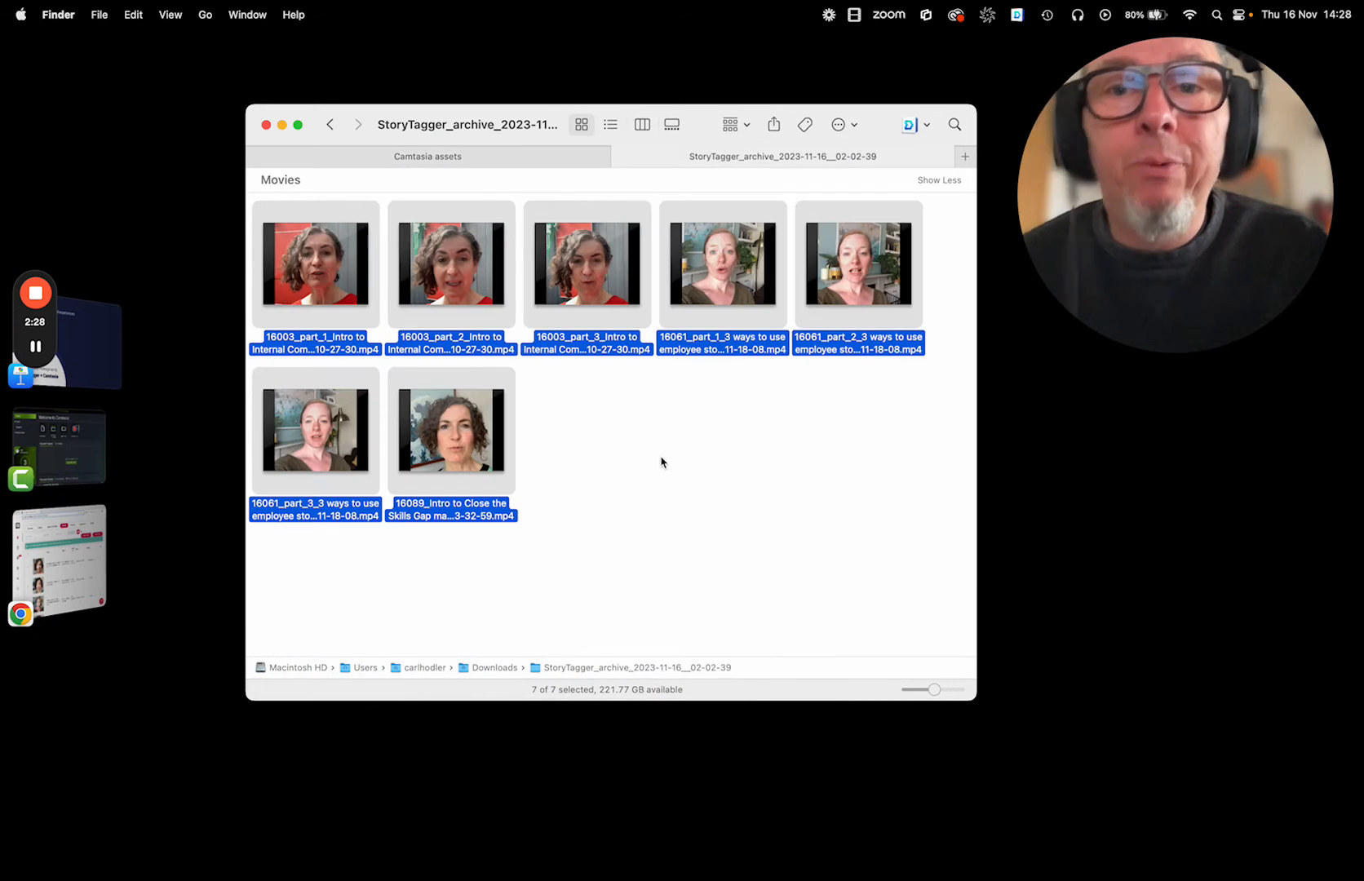
pyautogui.click(638, 398)
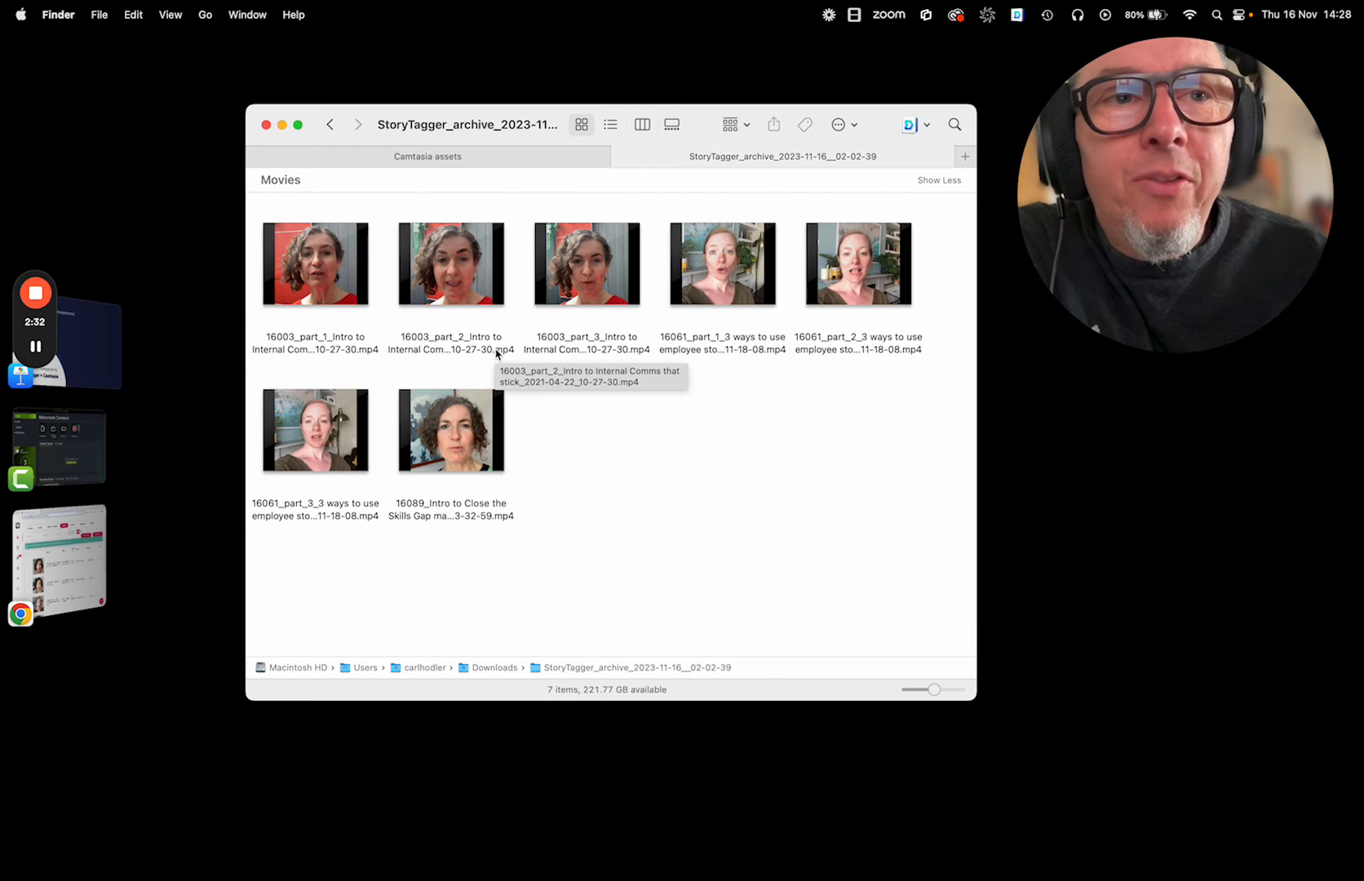
pyautogui.moveTo(297, 285)
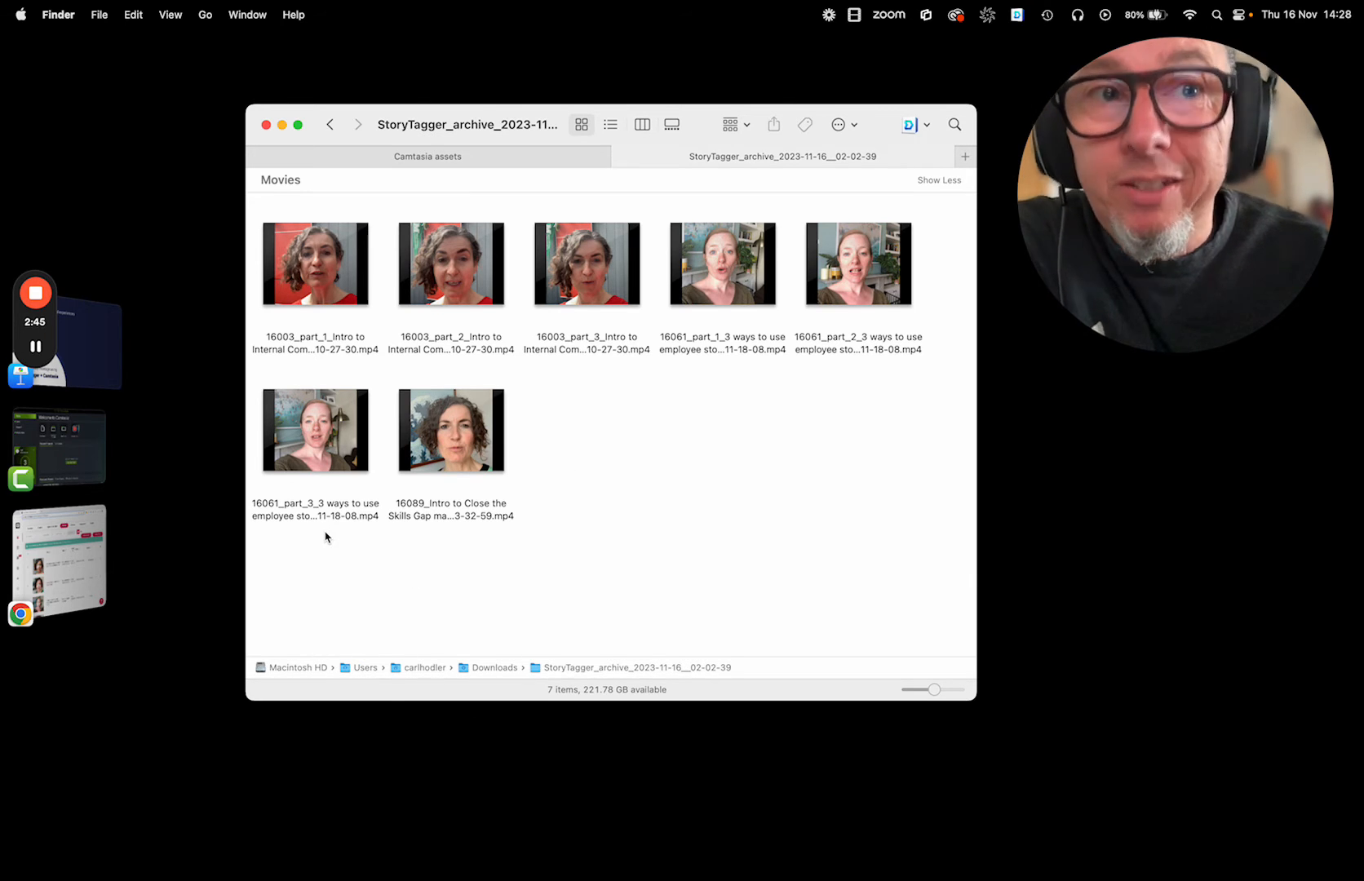
# Create a new project in Camtasia and import all the story clips from the StoryTagger archive folder into its media bin.
pyautogui.click(45, 467)
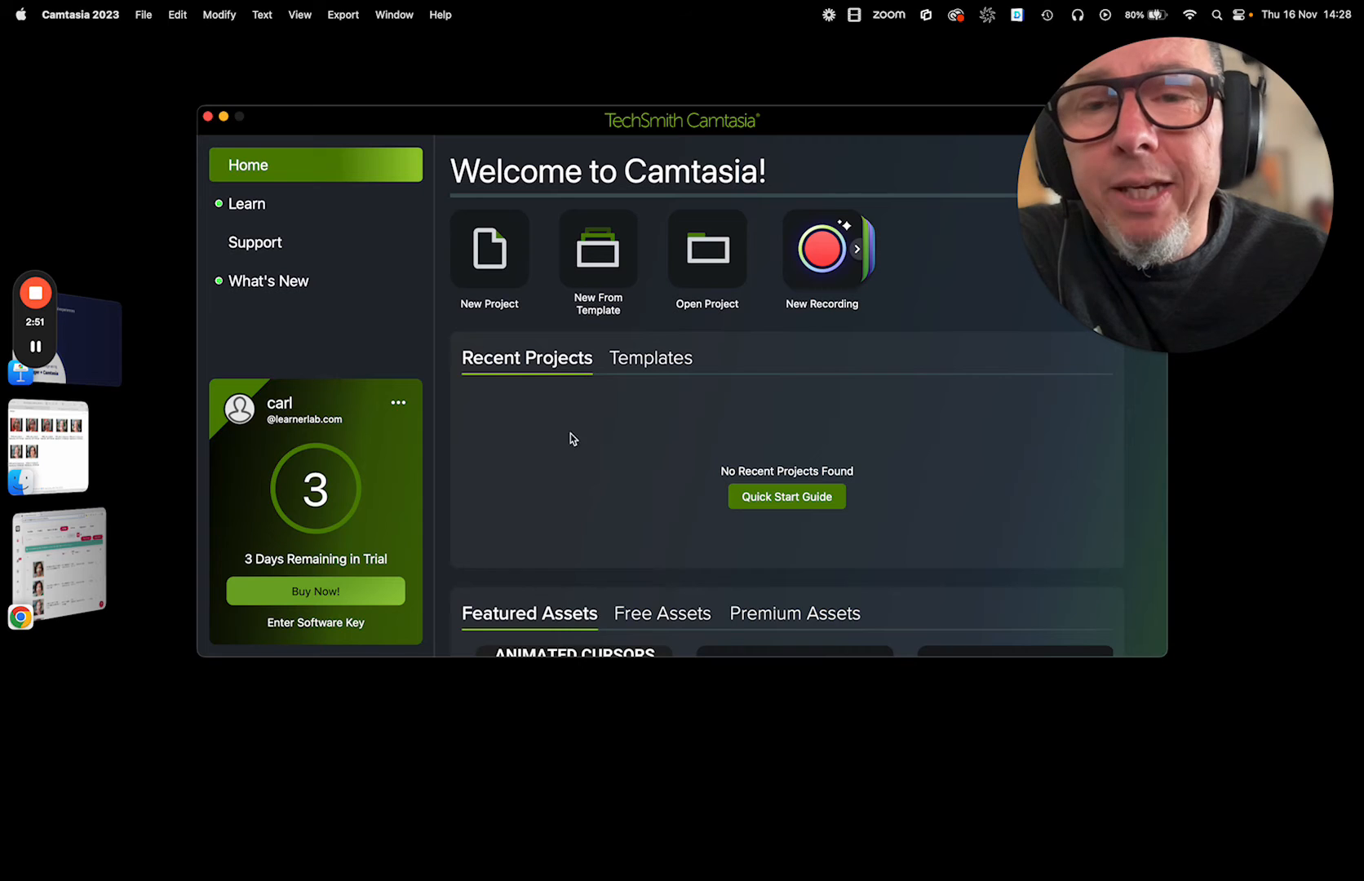
pyautogui.click(488, 253)
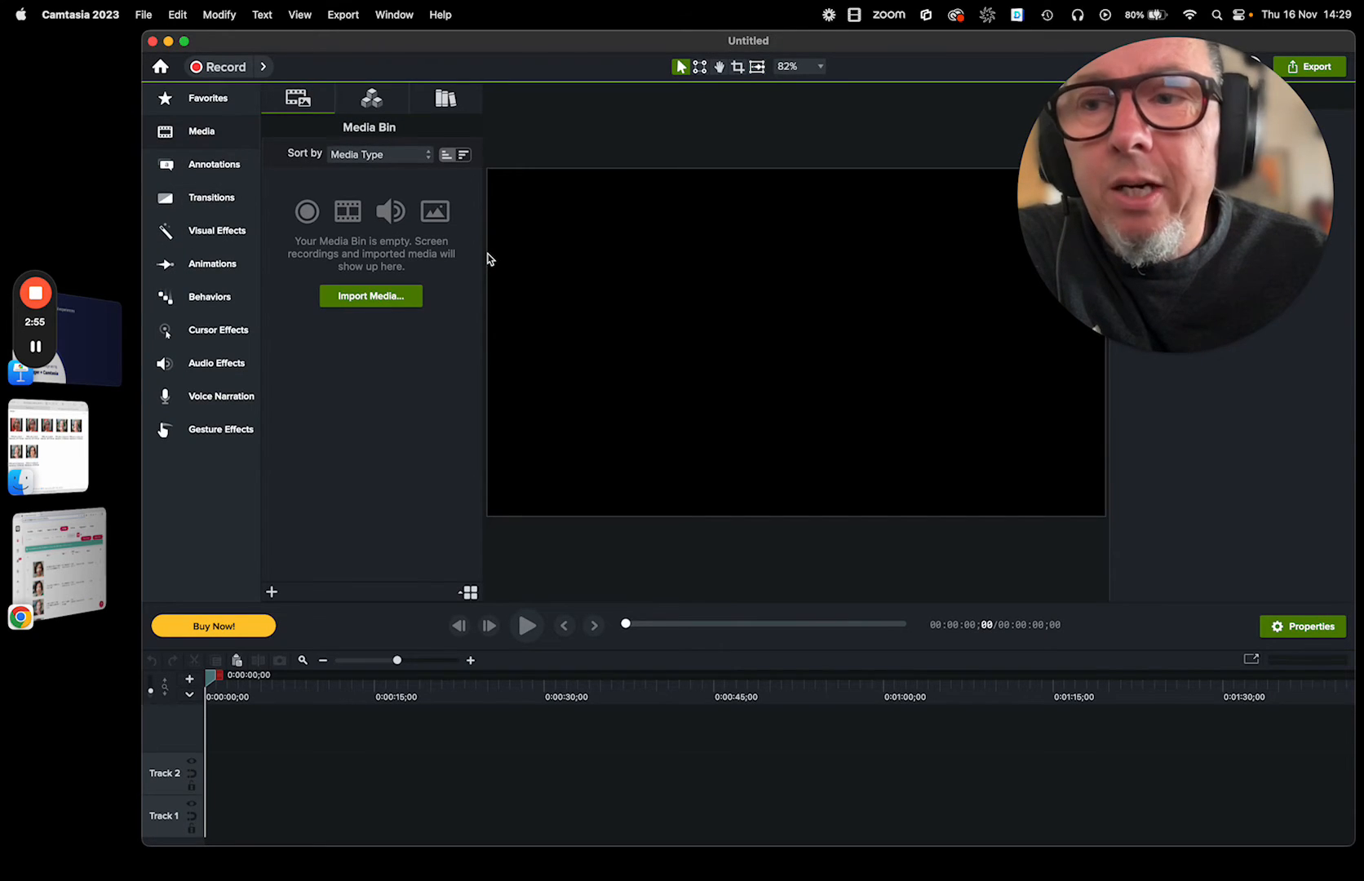
pyautogui.click(49, 413)
pyautogui.moveTo(286, 412); pyautogui.dragTo(794, 305)
pyautogui.moveTo(1215, 512); pyautogui.dragTo(583, 600)
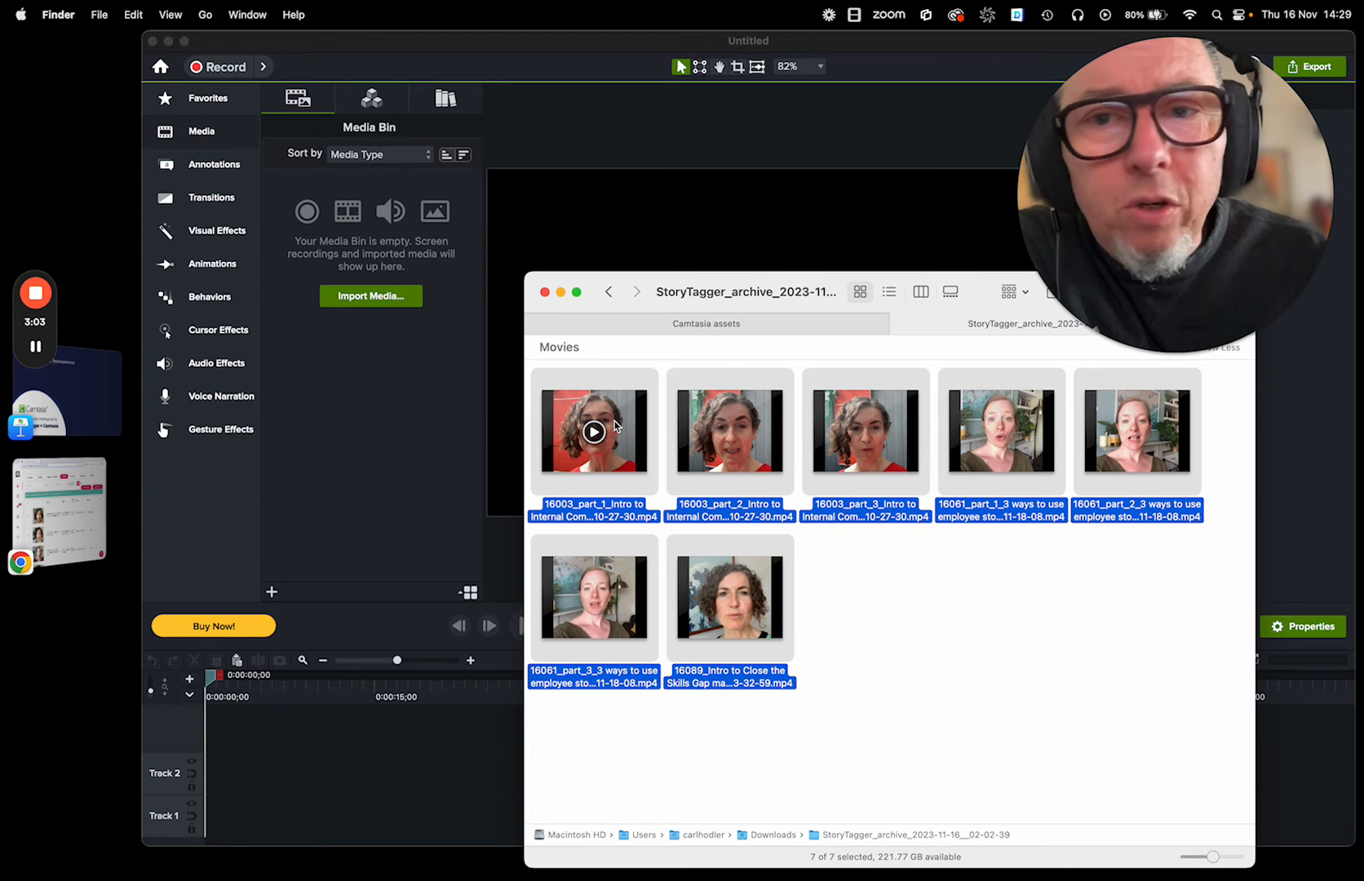
pyautogui.moveTo(632, 420); pyautogui.dragTo(322, 348)
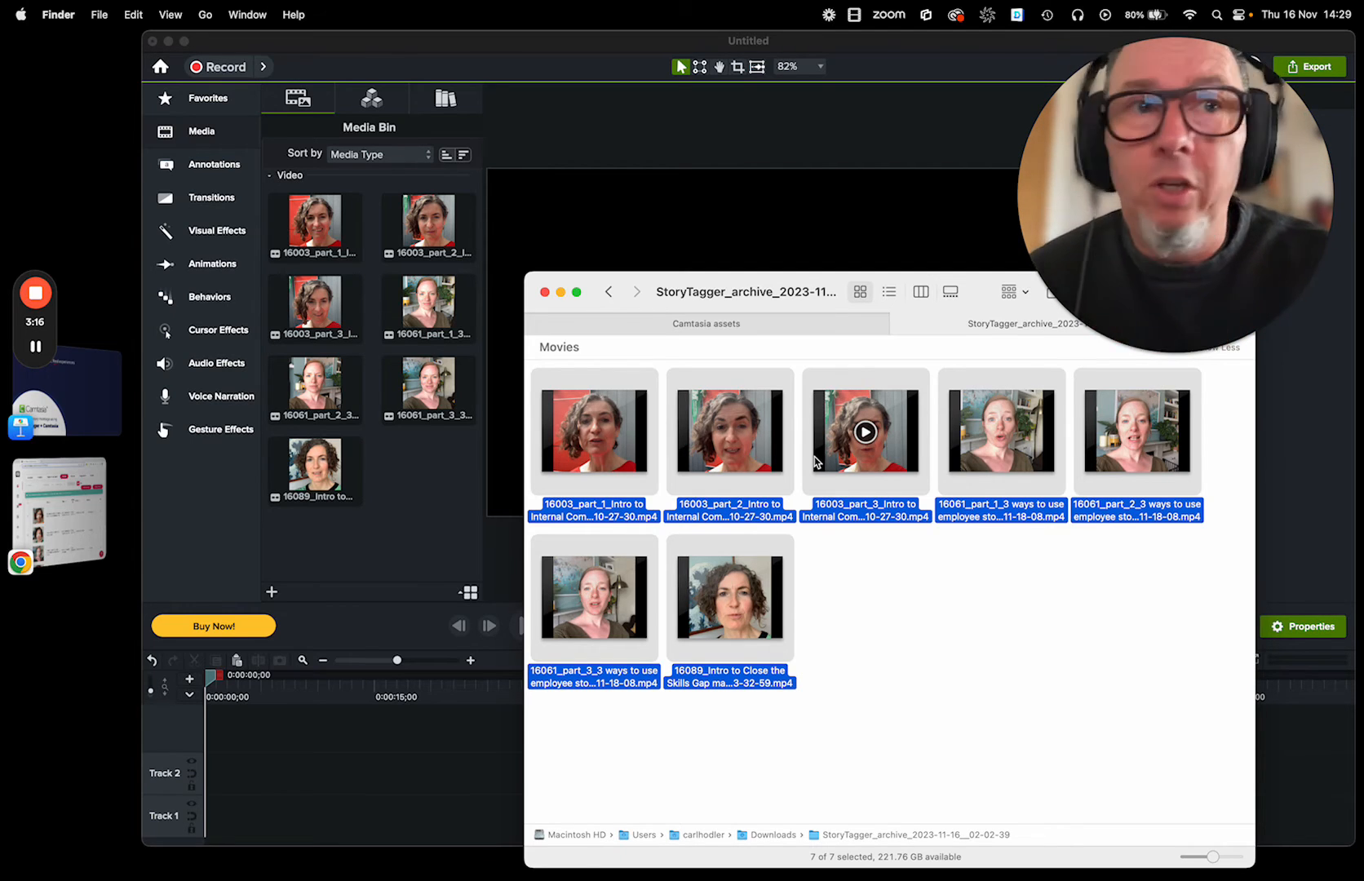
# Import the opening title image Montage demos.001.png from the Camtasia assets folder into the Camtasia media bin.
pyautogui.click(723, 324)
pyautogui.click(1080, 472)
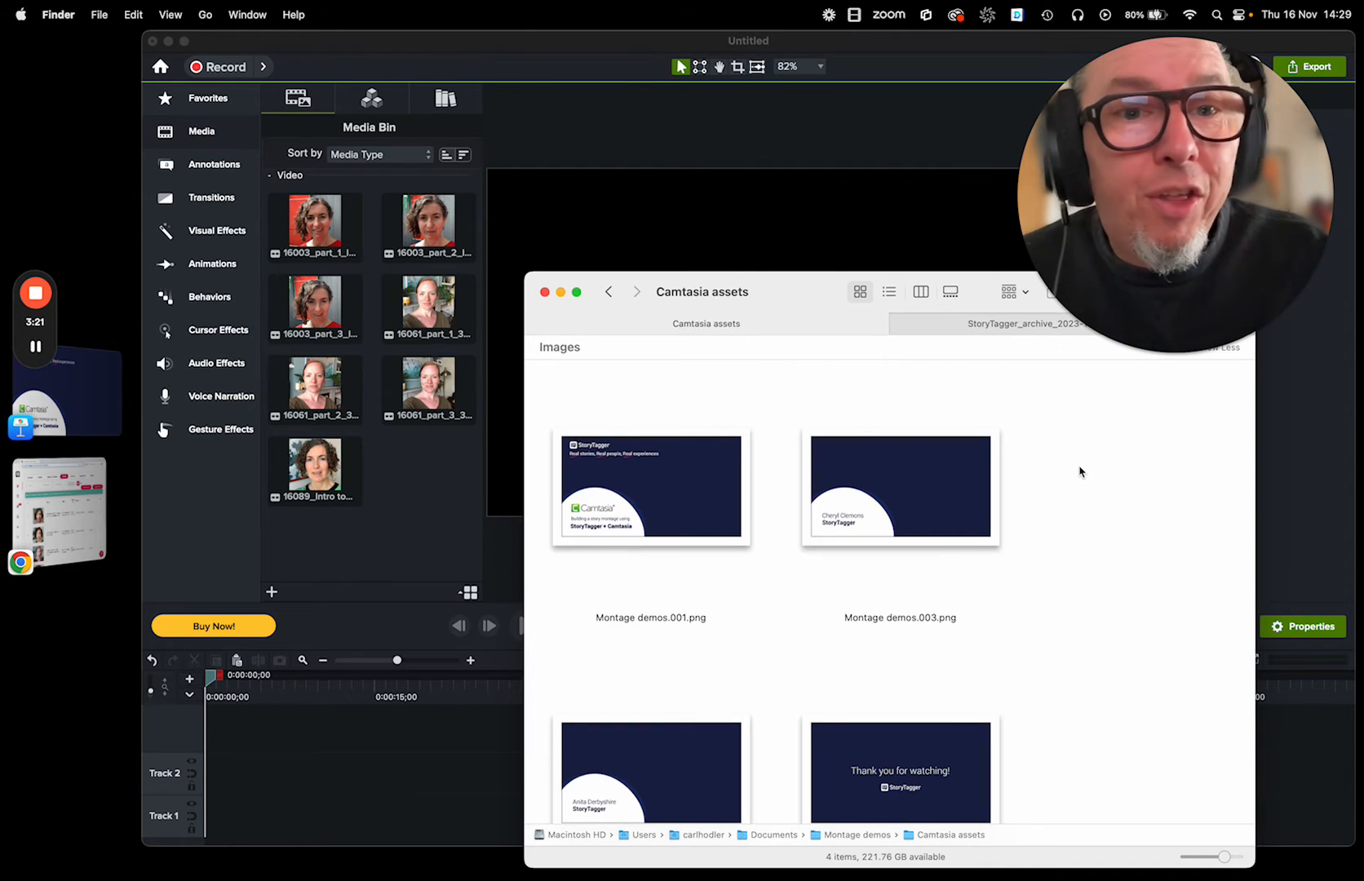
pyautogui.moveTo(1064, 451); pyautogui.dragTo(644, 694)
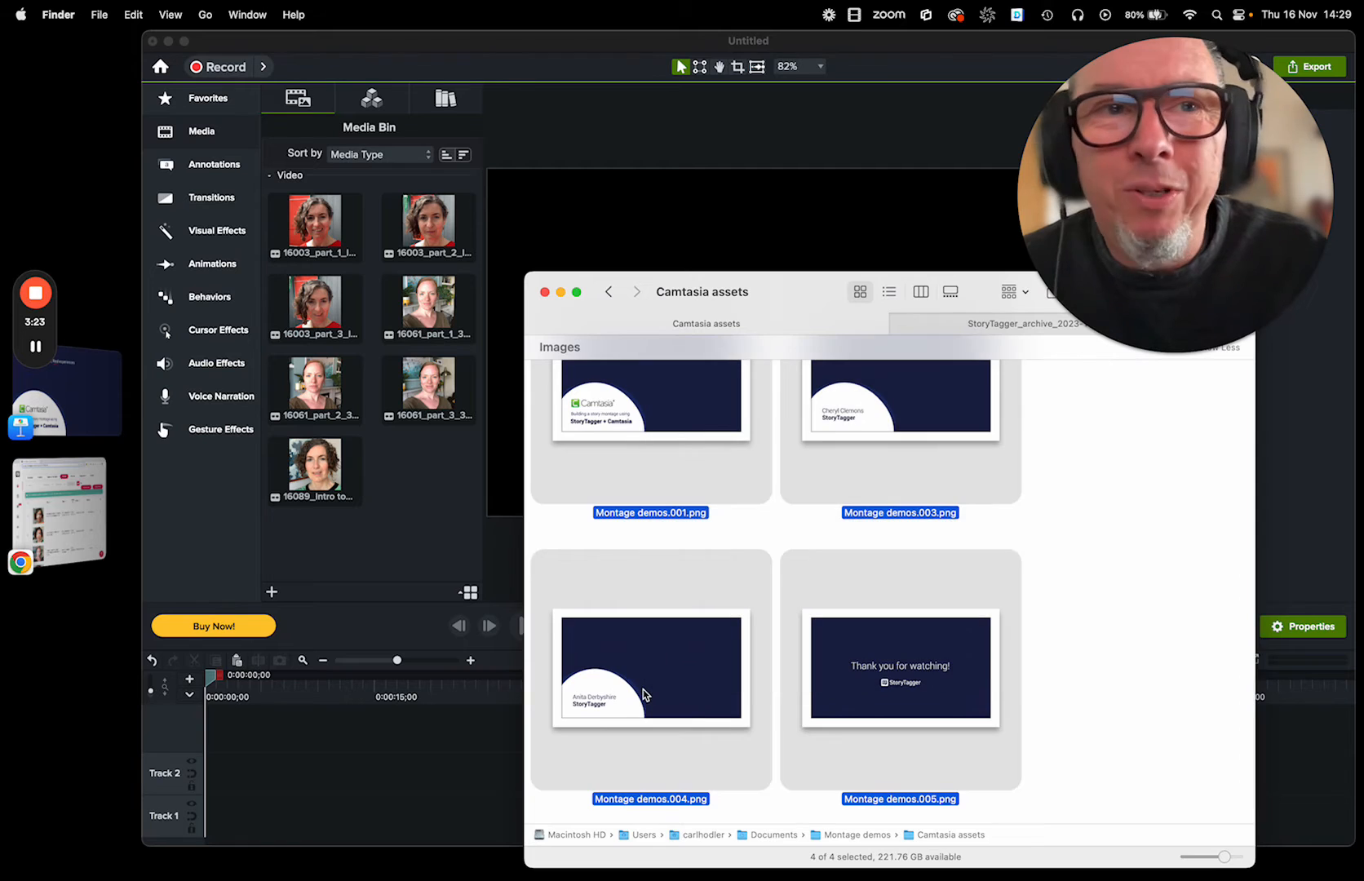
pyautogui.scroll(3, 644, 694)
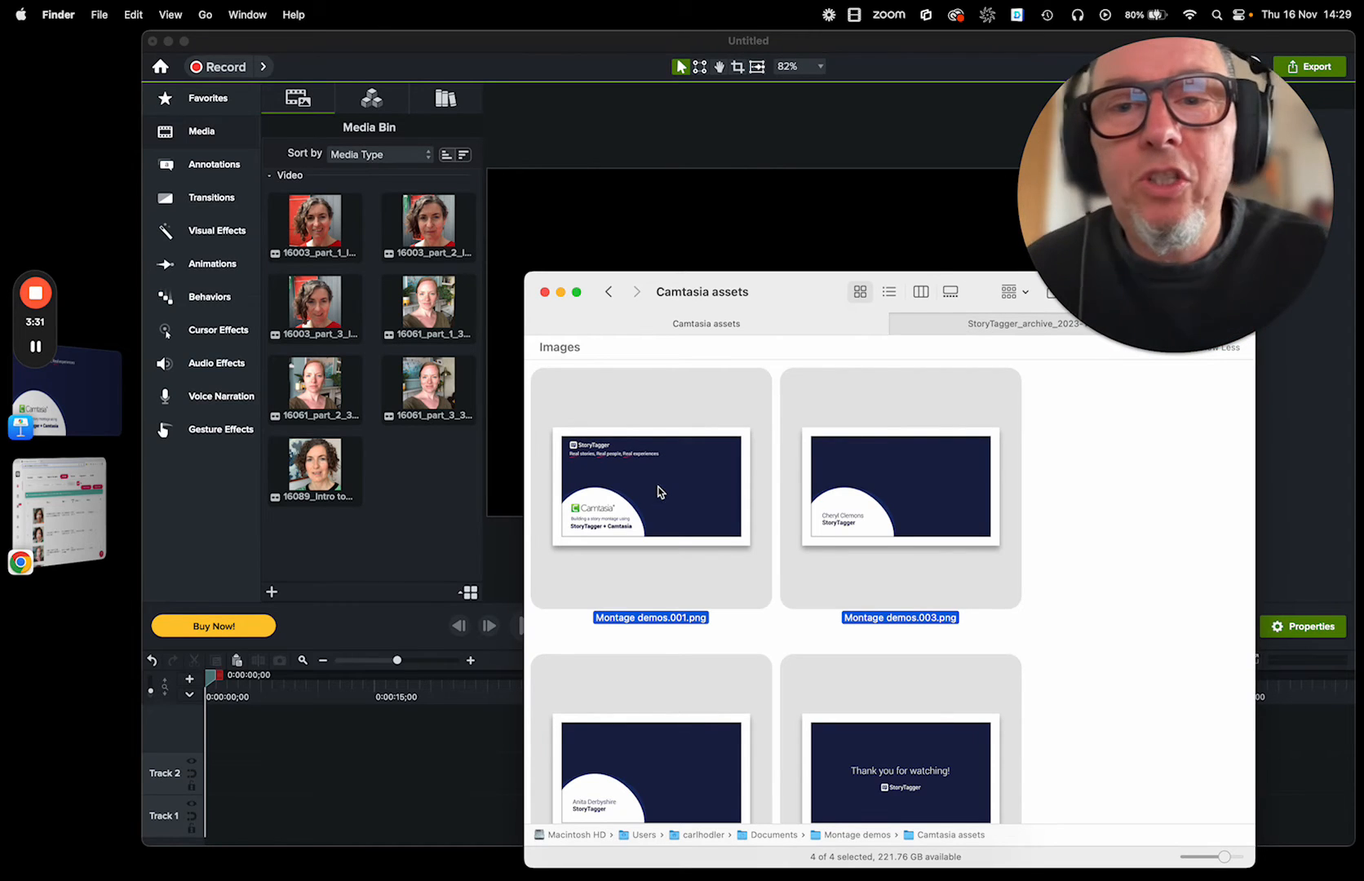
pyautogui.click(655, 490)
pyautogui.moveTo(655, 489); pyautogui.dragTo(433, 502)
pyautogui.scroll(-2, 432, 501)
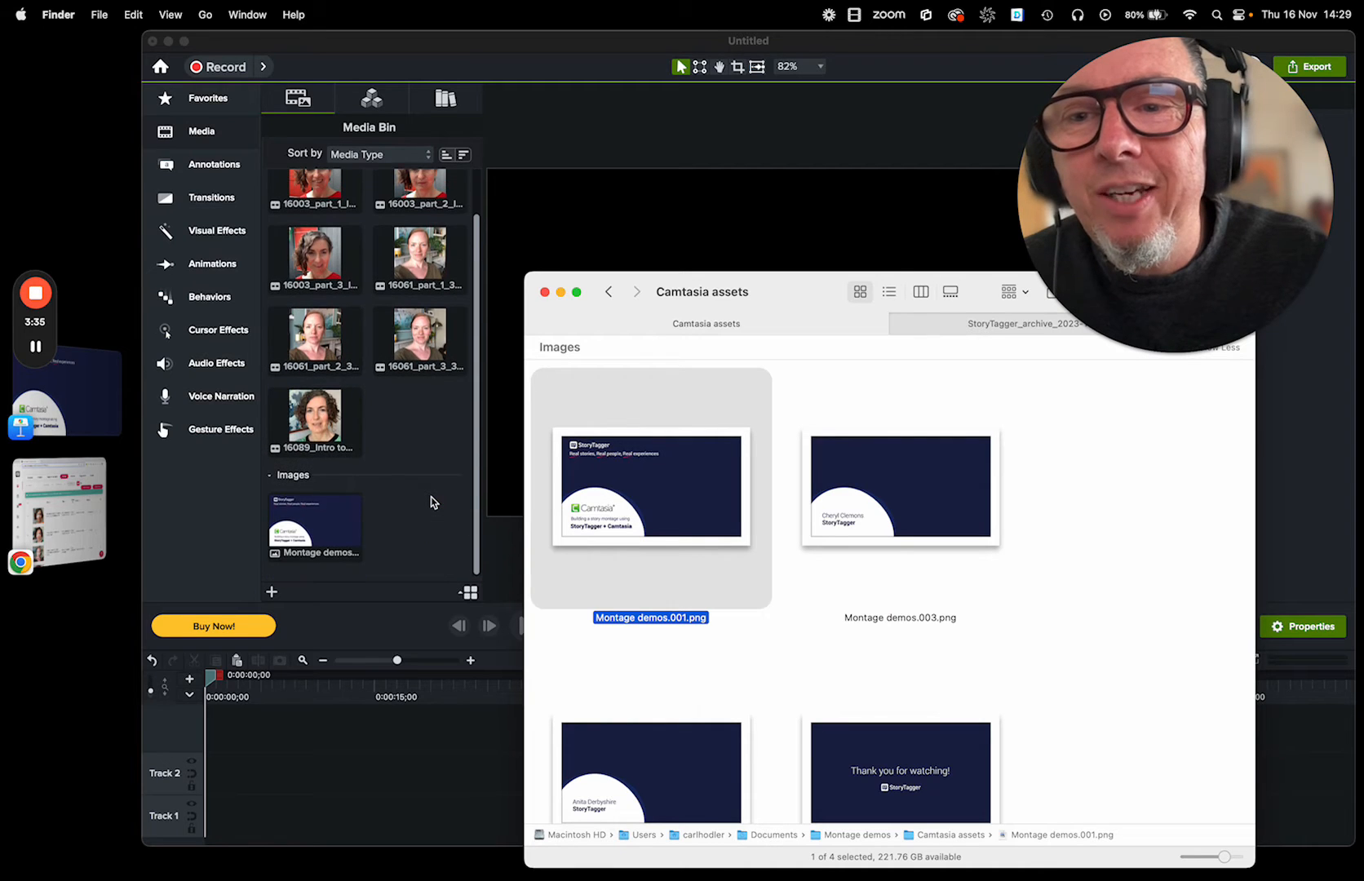
pyautogui.click(385, 535)
pyautogui.press('super+Tab')
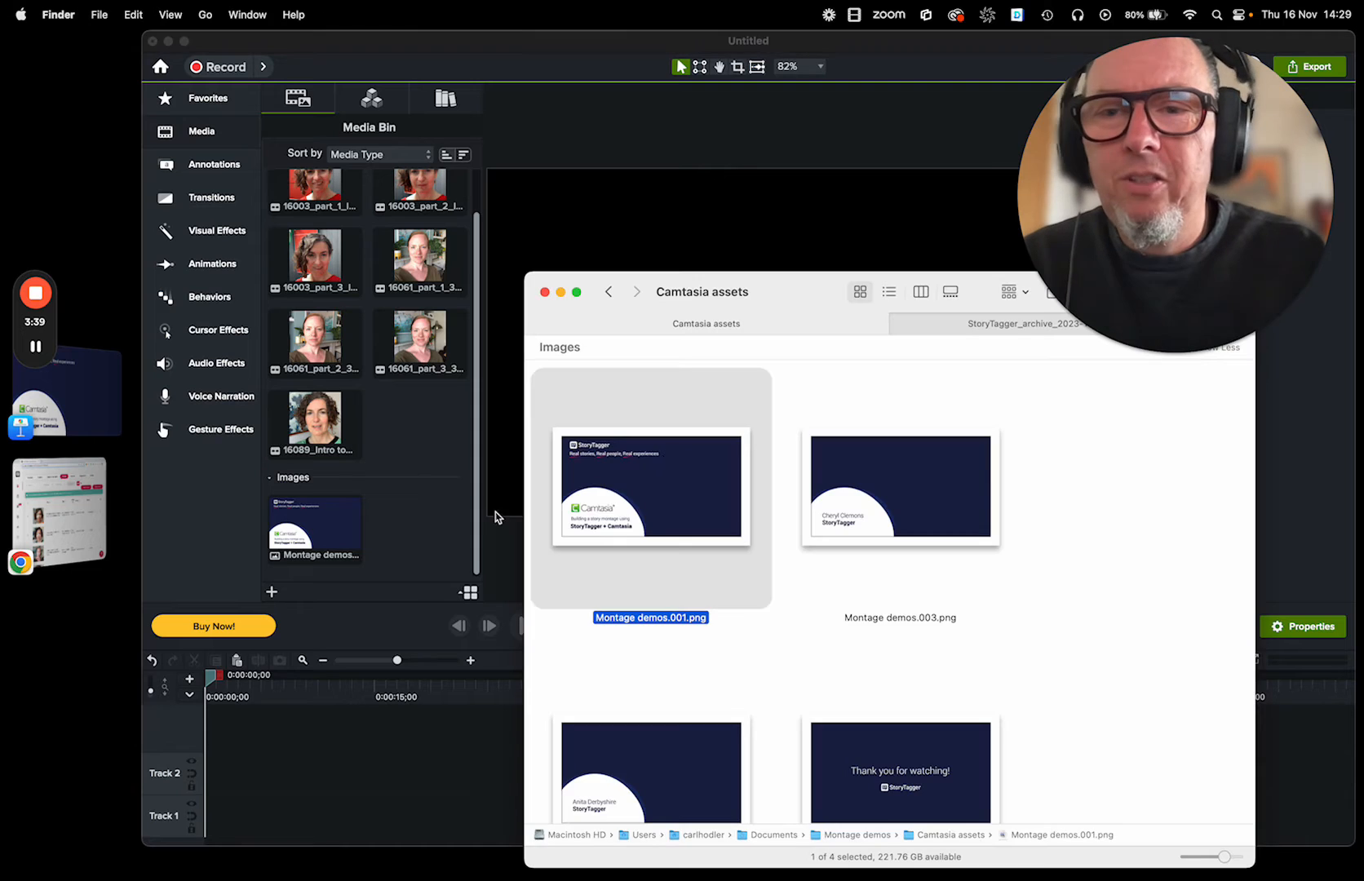
# Import the remaining title images Montage demos.003, 004 and 005 into the media bin and switch to Camtasia.
pyautogui.moveTo(1061, 451); pyautogui.dragTo(673, 790)
pyautogui.moveTo(878, 539); pyautogui.dragTo(425, 522)
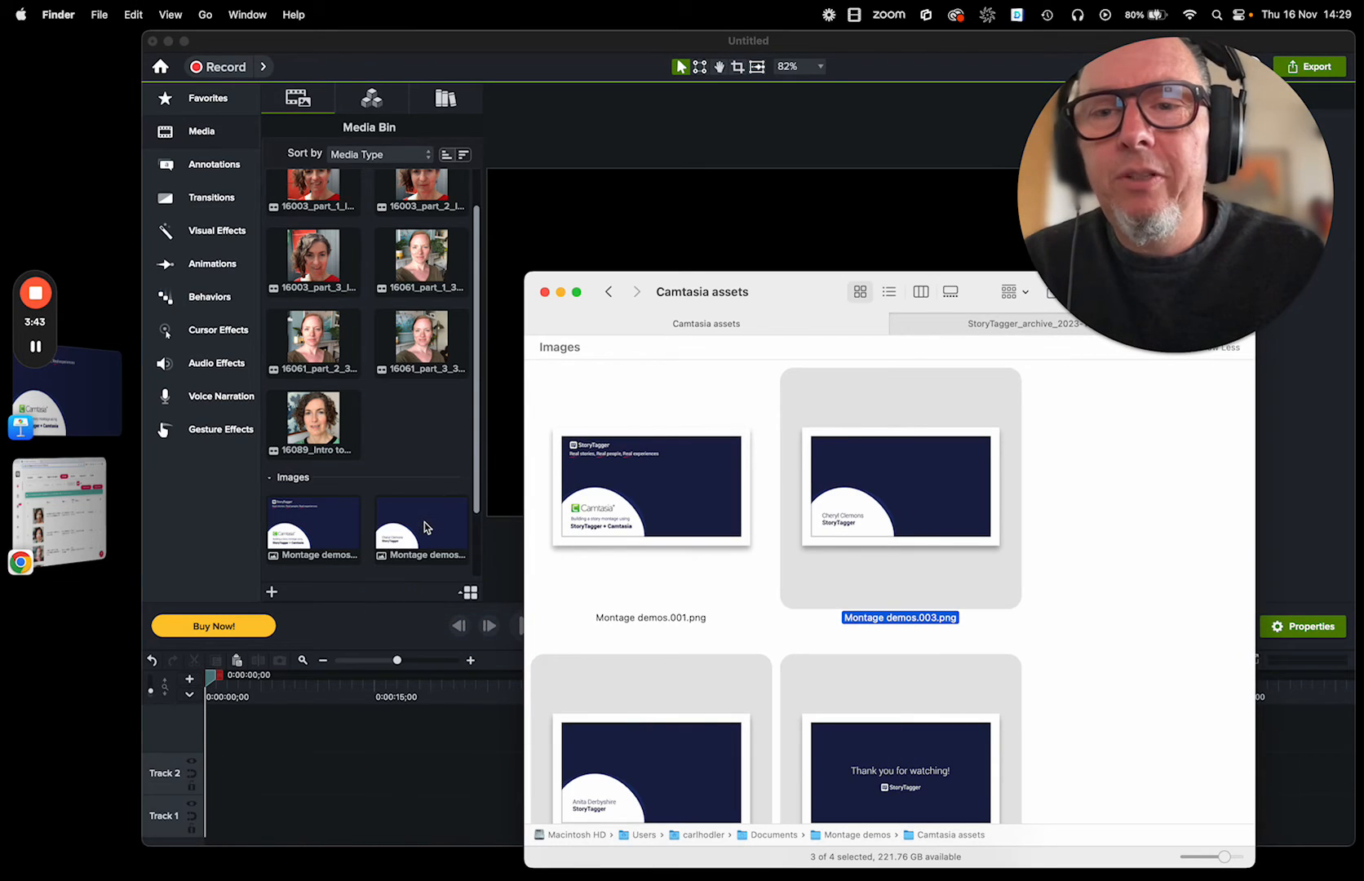
pyautogui.click(481, 483)
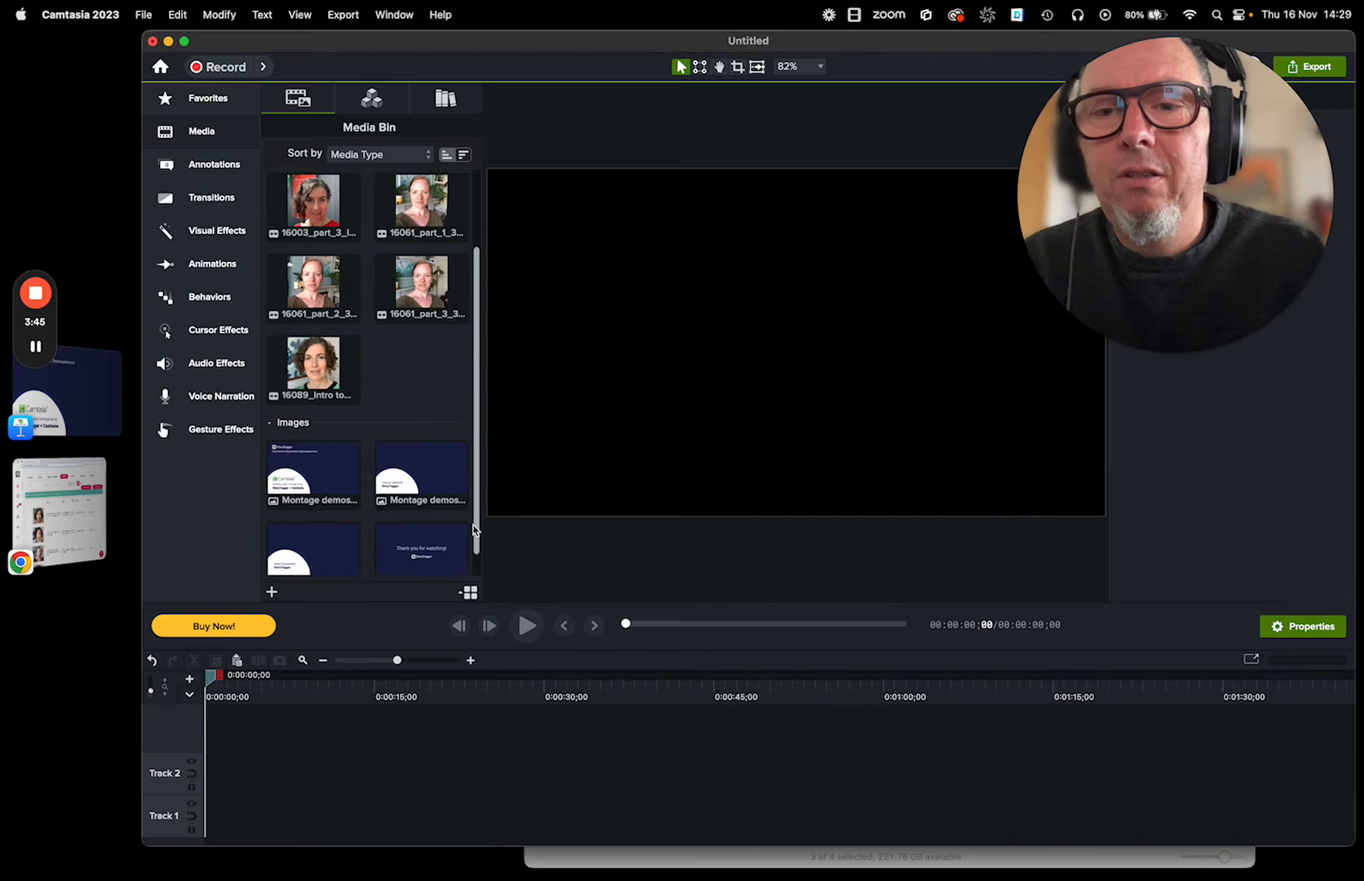
pyautogui.scroll(-3, 483, 539)
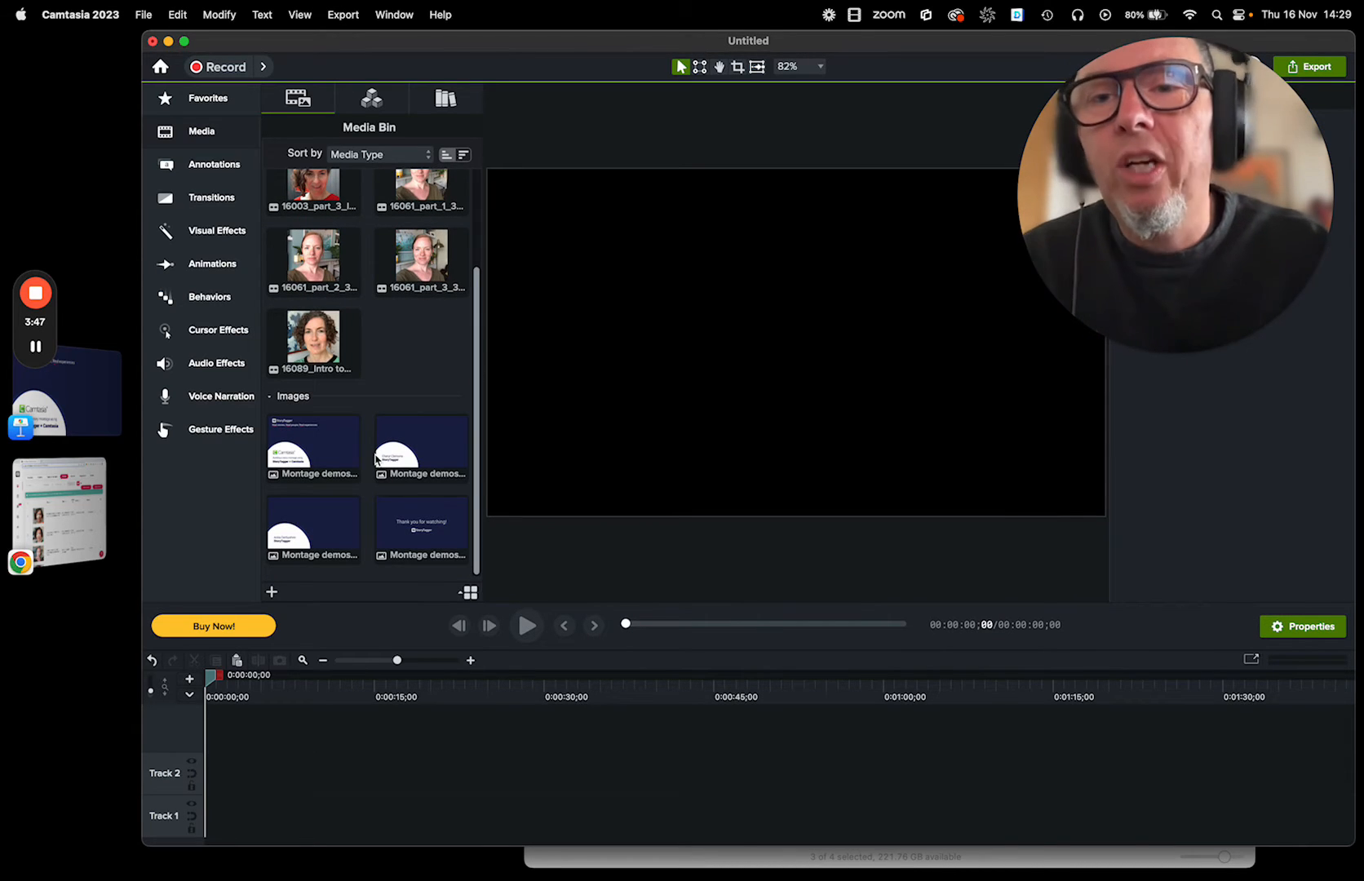
# Place the 16003_part_1, 16061_part_1 and 16089_Intro clips together on Track 3 from the start of the timeline.
pyautogui.scroll(5, 375, 458)
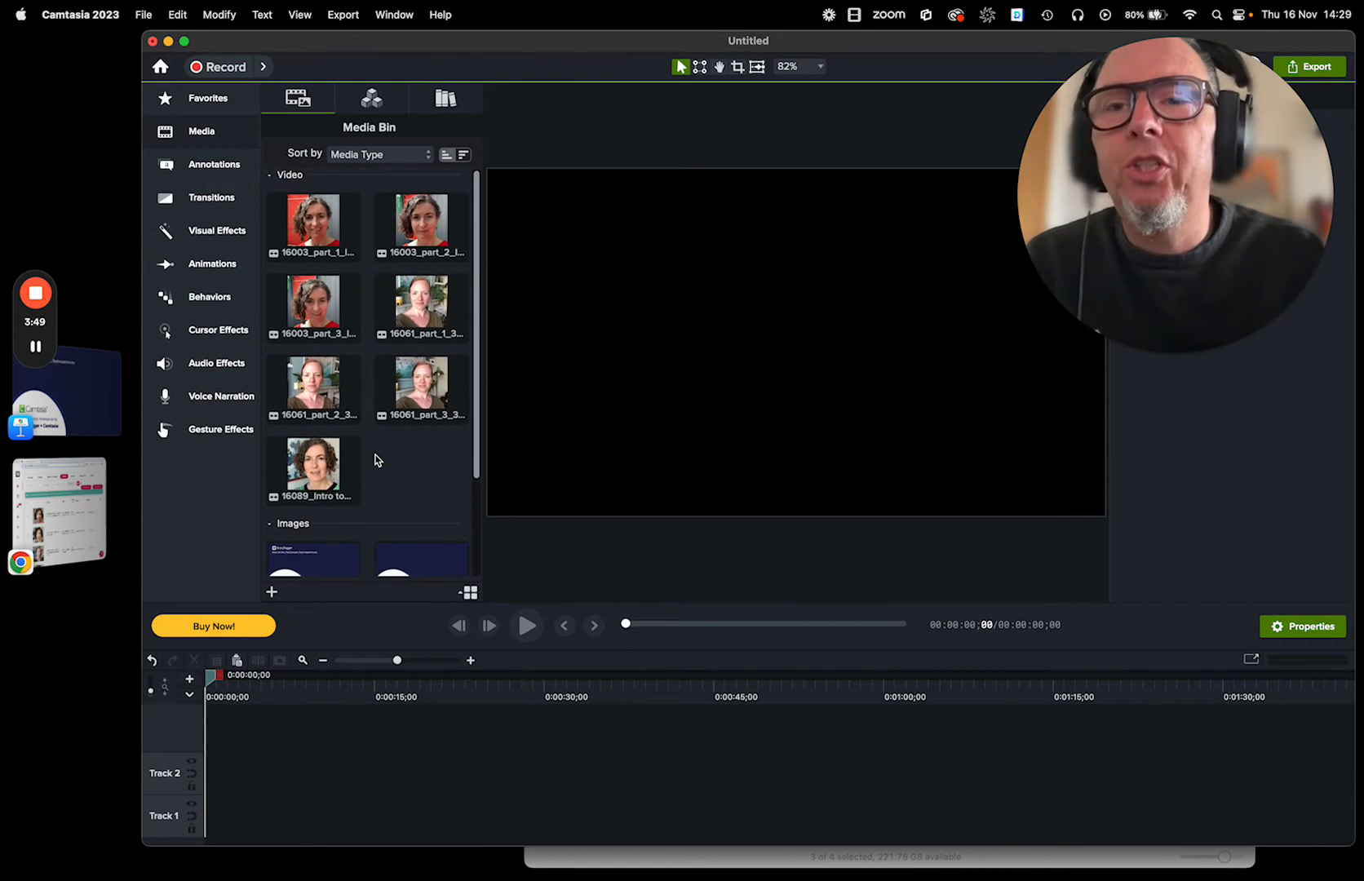
pyautogui.click(320, 230)
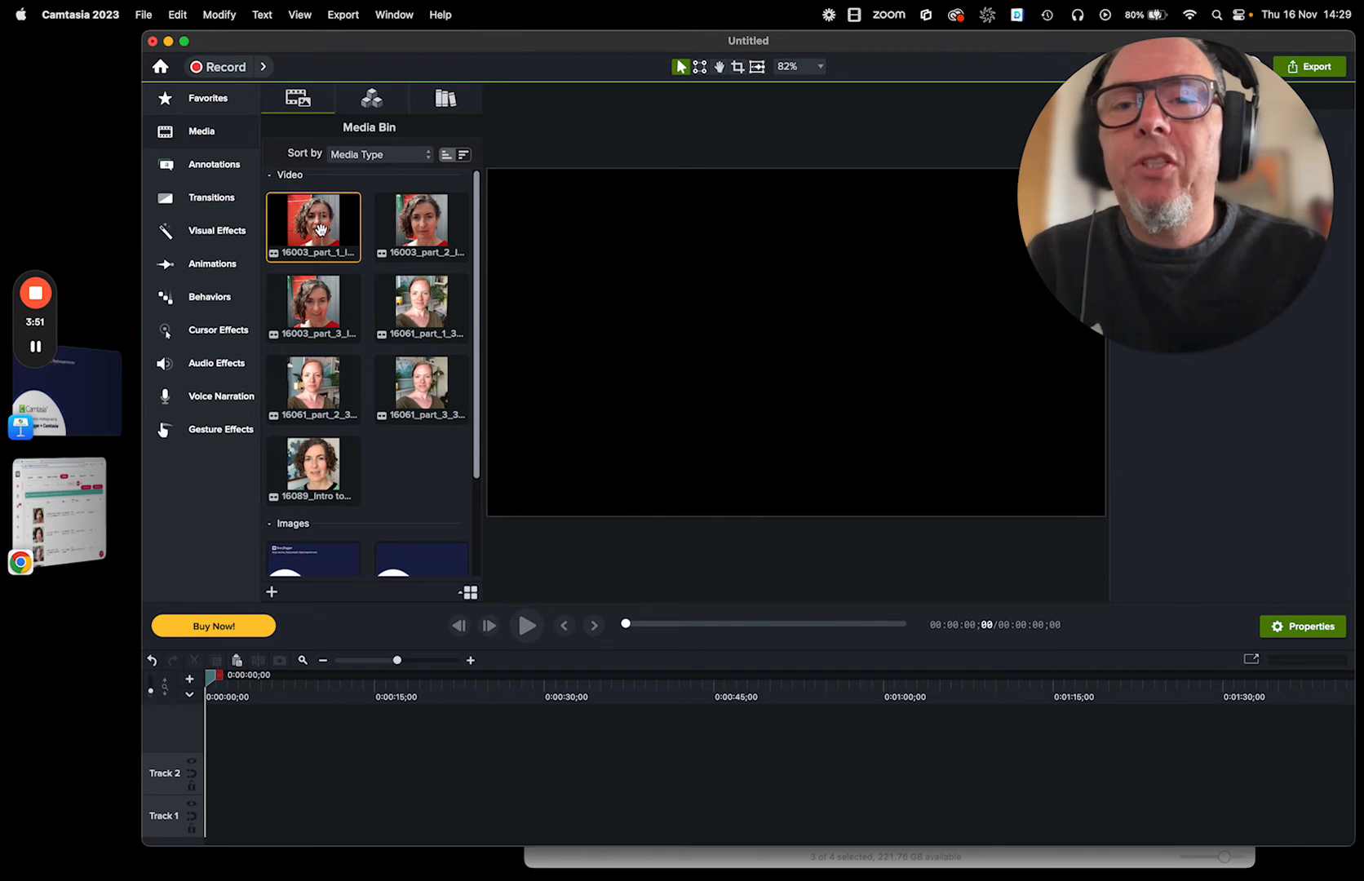
pyautogui.keyDown('super'); pyautogui.click(421, 301); pyautogui.keyUp('super')
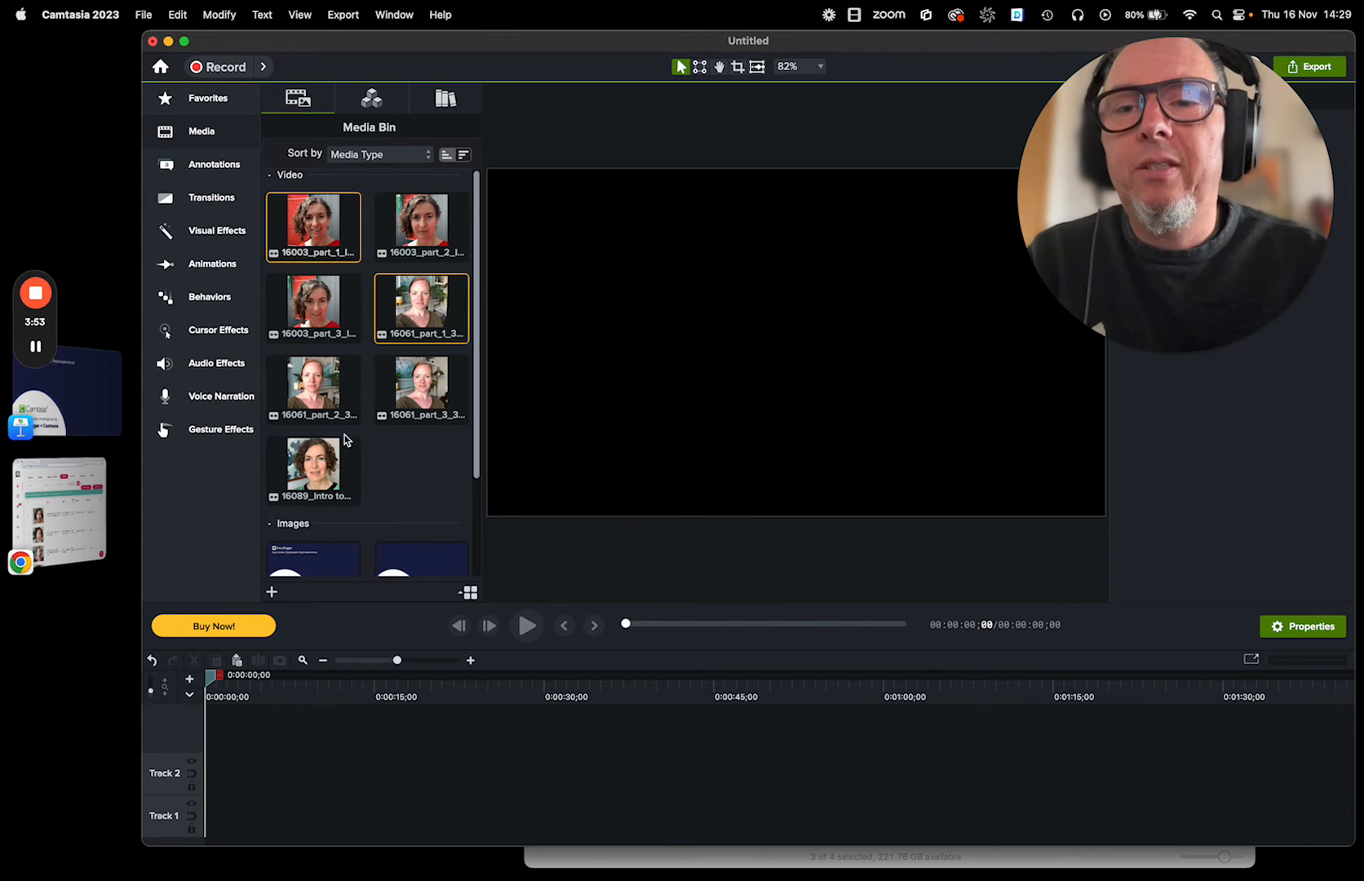
pyautogui.keyDown('super'); pyautogui.click(317, 457); pyautogui.keyUp('super')
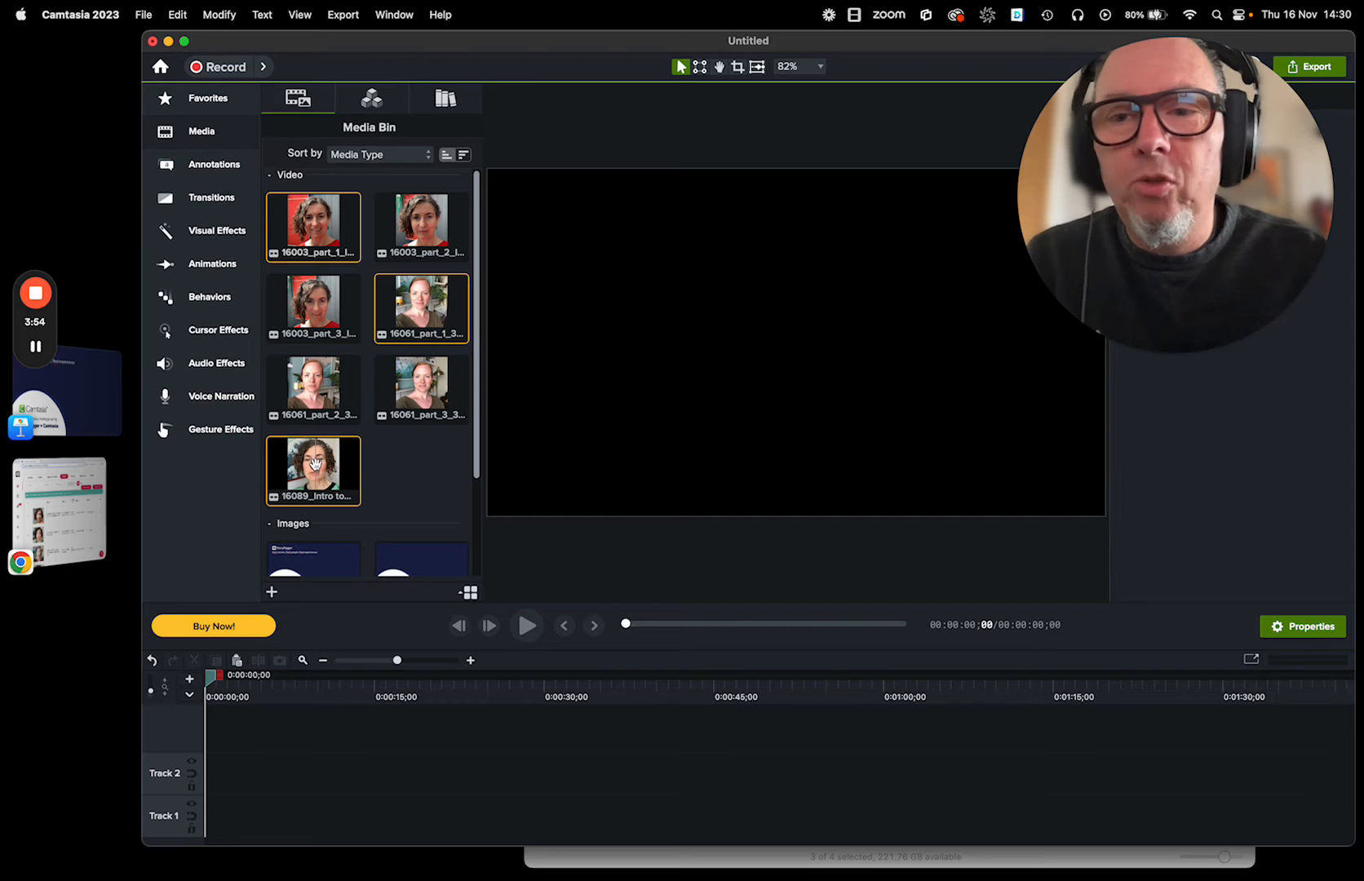
pyautogui.moveTo(314, 461); pyautogui.dragTo(1214, 671)
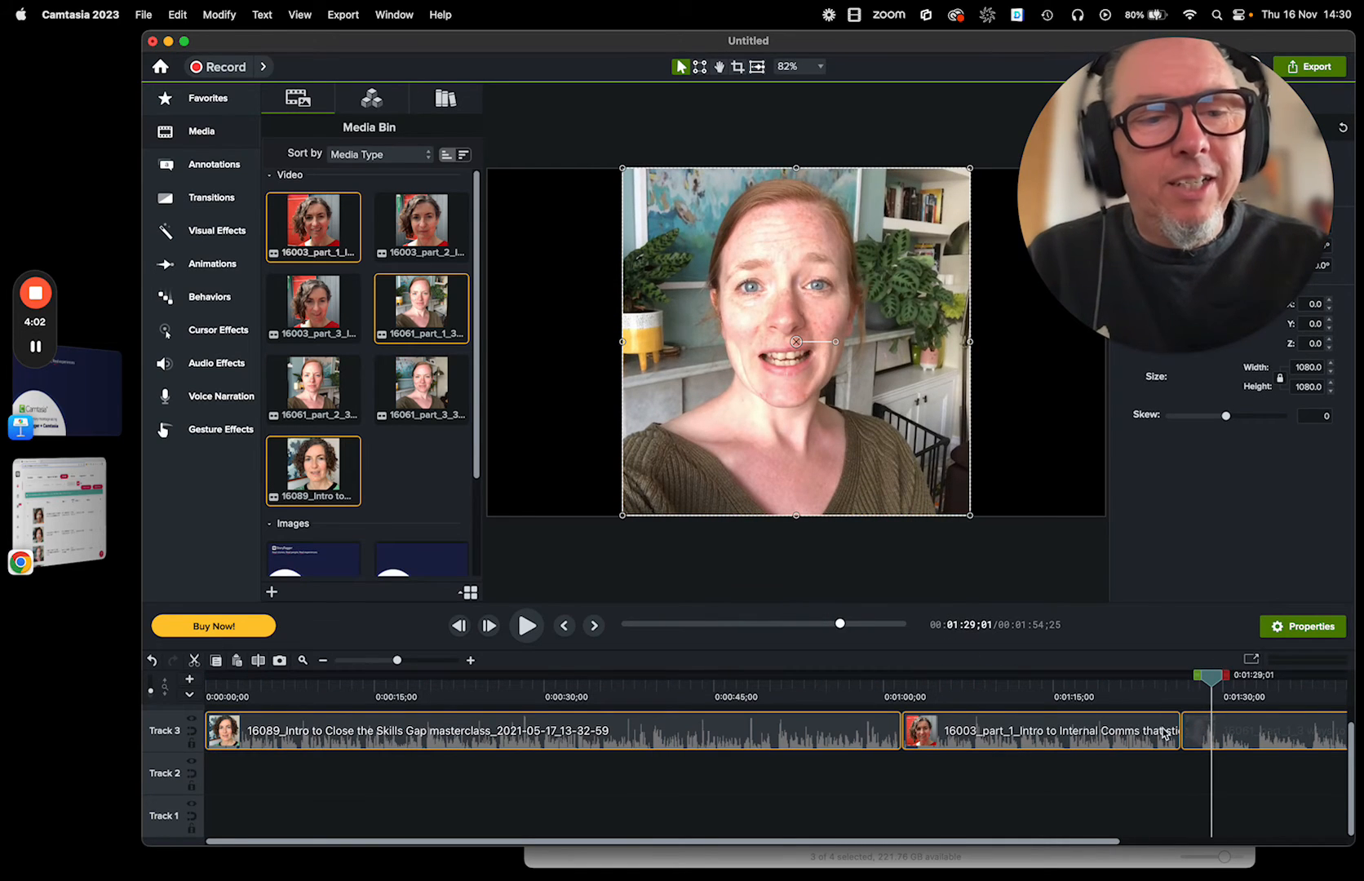
# Reorder Track 3 so the 16061_part_1 clip comes before the 16003_part_1 clip.
pyautogui.moveTo(1188, 747); pyautogui.dragTo(981, 729)
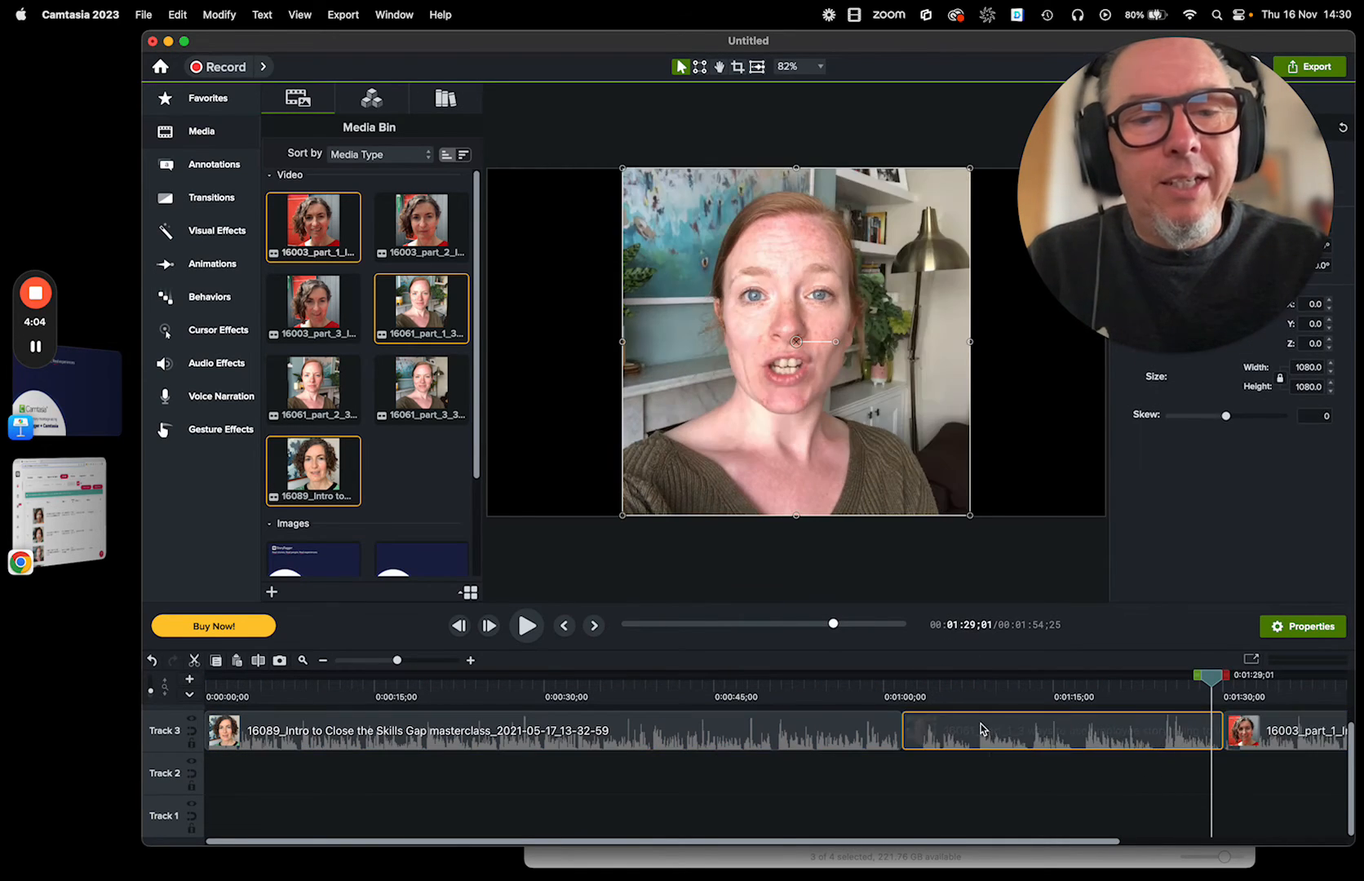
pyautogui.moveTo(1242, 700); pyautogui.dragTo(1272, 688)
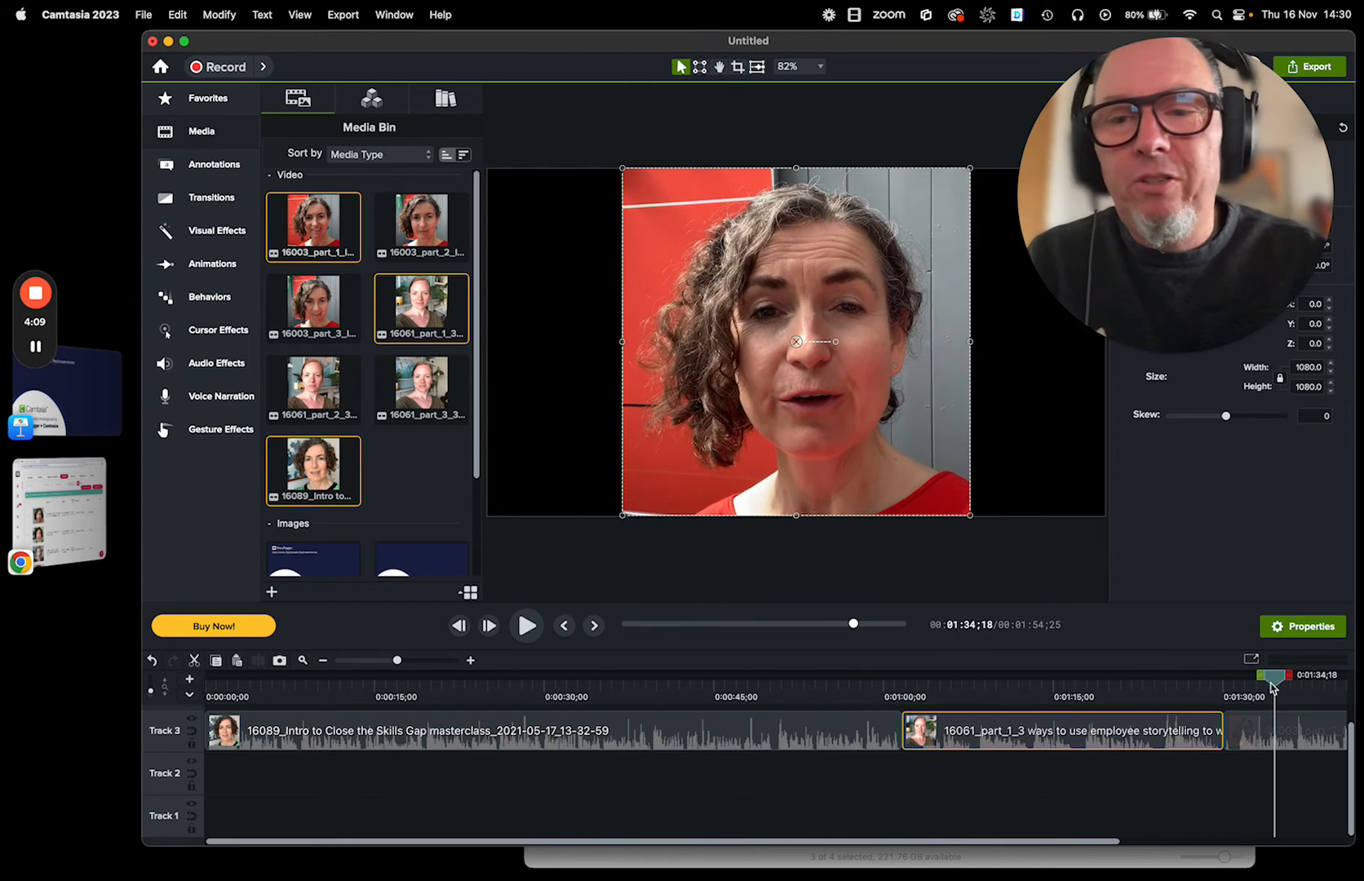
pyautogui.moveTo(396, 665); pyautogui.dragTo(383, 665)
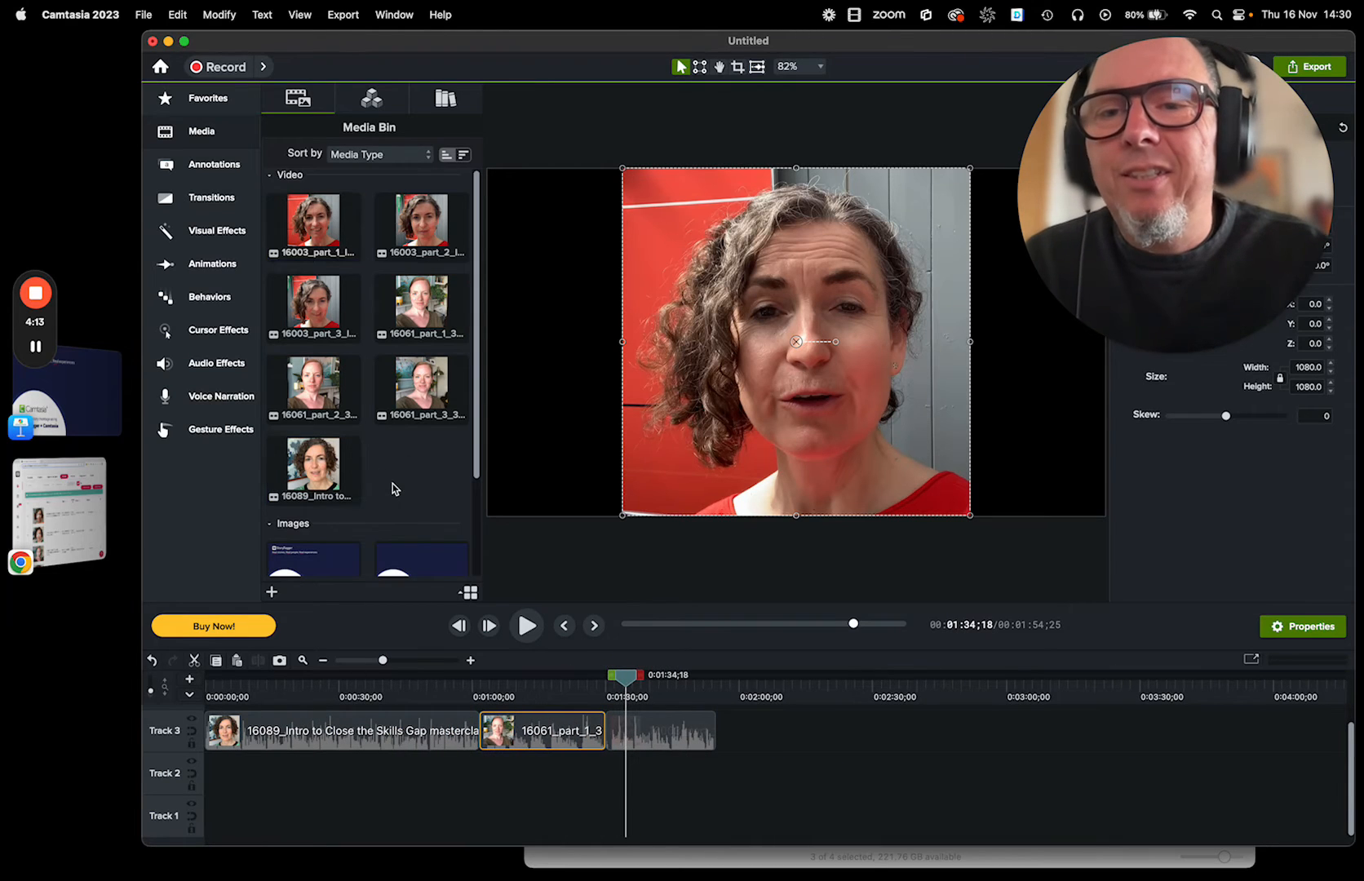
# Place all four Montage demos title images in sequence on Track 2 from the start of the timeline.
pyautogui.scroll(-3, 390, 485)
pyautogui.click(284, 461)
pyautogui.keyDown('super'); pyautogui.click(317, 507); pyautogui.keyUp('super')
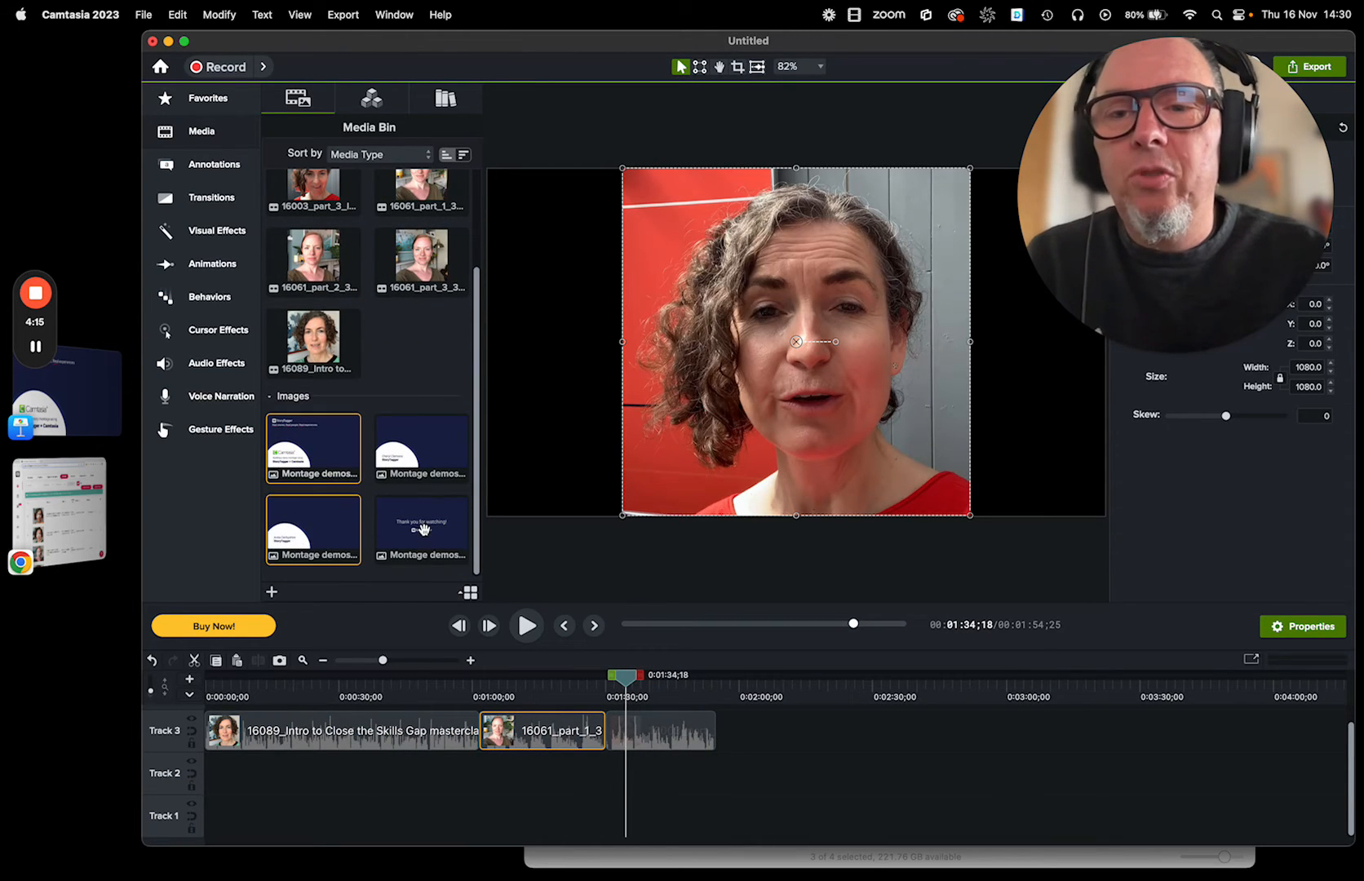
pyautogui.keyDown('super'); pyautogui.click(423, 527); pyautogui.keyUp('super')
pyautogui.keyDown('super'); pyautogui.click(413, 455); pyautogui.keyUp('super')
pyautogui.moveTo(315, 457); pyautogui.dragTo(213, 814)
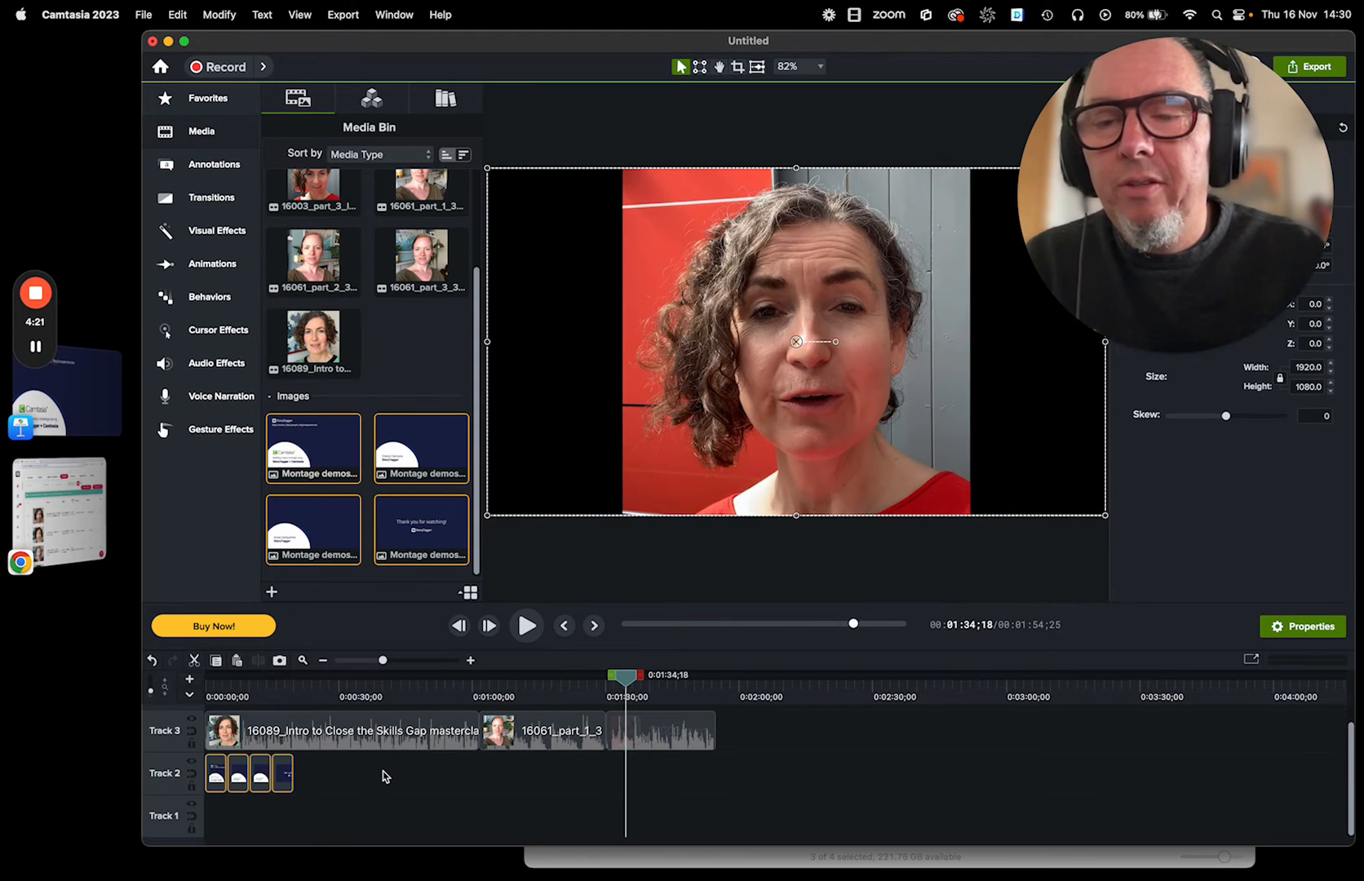
# Shift all three story clips on Track 3 so they begin where the opening title image ends.
pyautogui.click(324, 744)
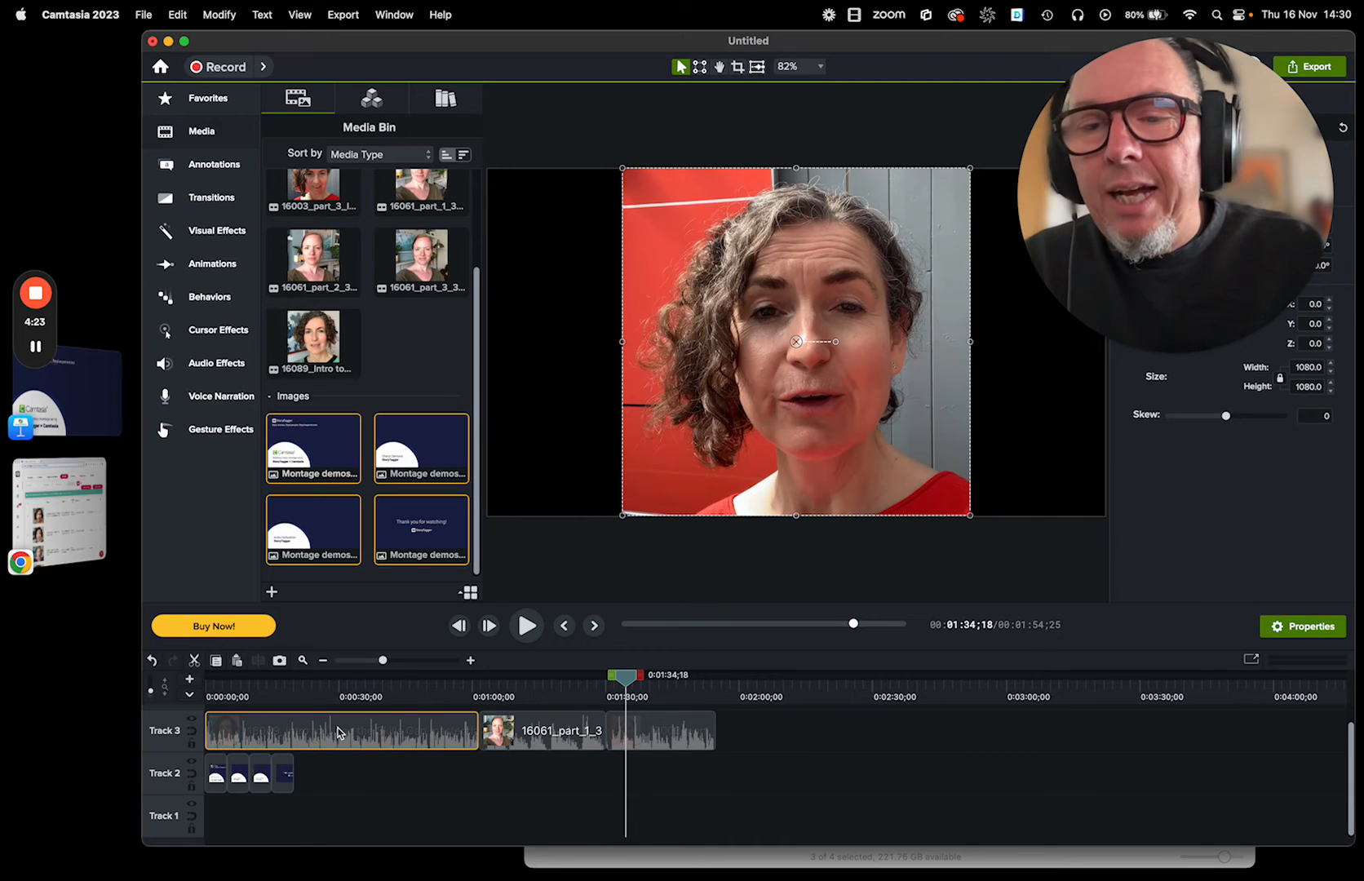
pyautogui.moveTo(754, 743); pyautogui.dragTo(367, 736)
pyautogui.click(205, 694)
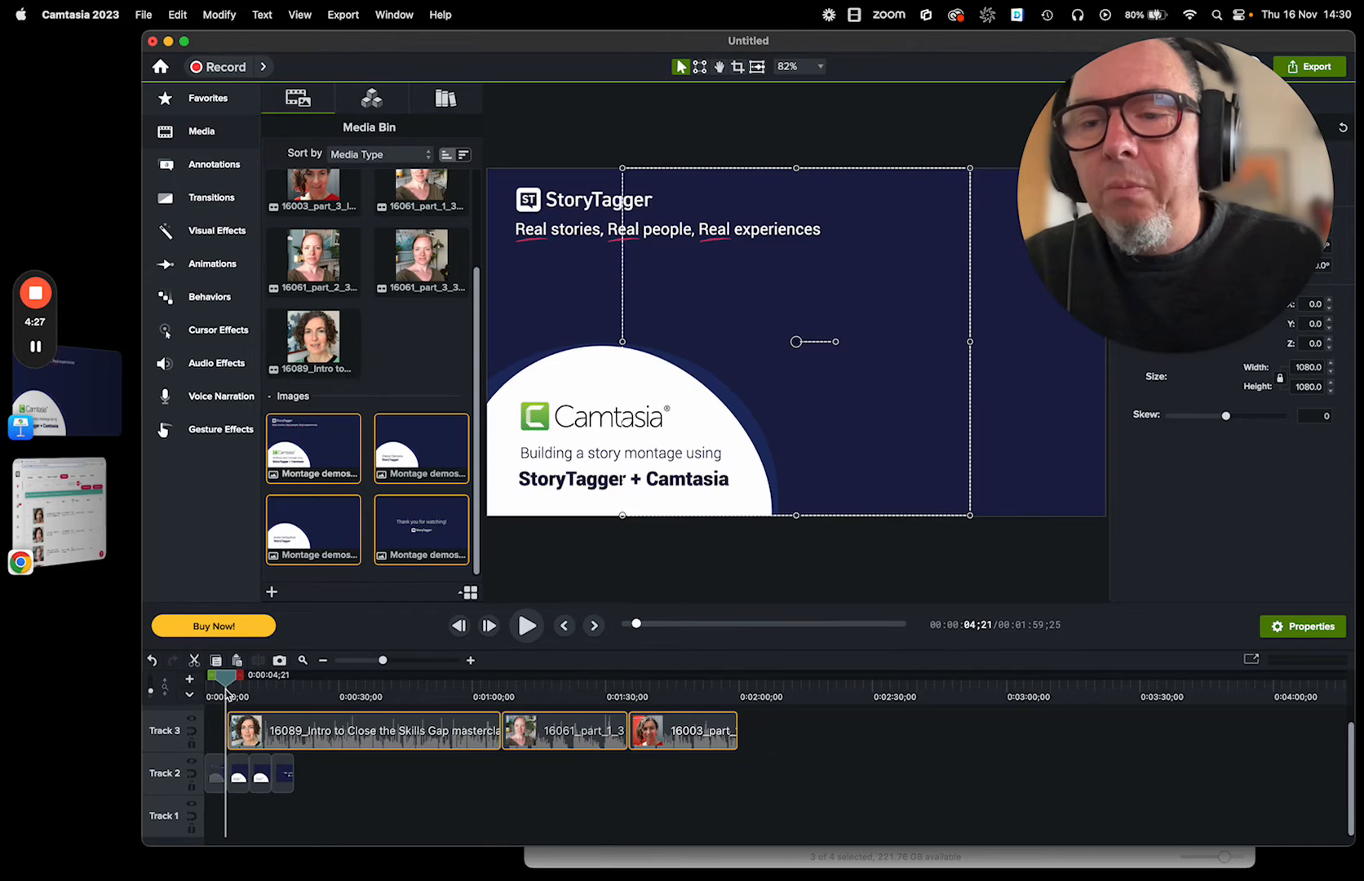
# Scale the three story clips to 69.7% and reposition them on the canvas beside the title graphic, at about X 462, Y 34.
pyautogui.moveTo(204, 696); pyautogui.dragTo(239, 694)
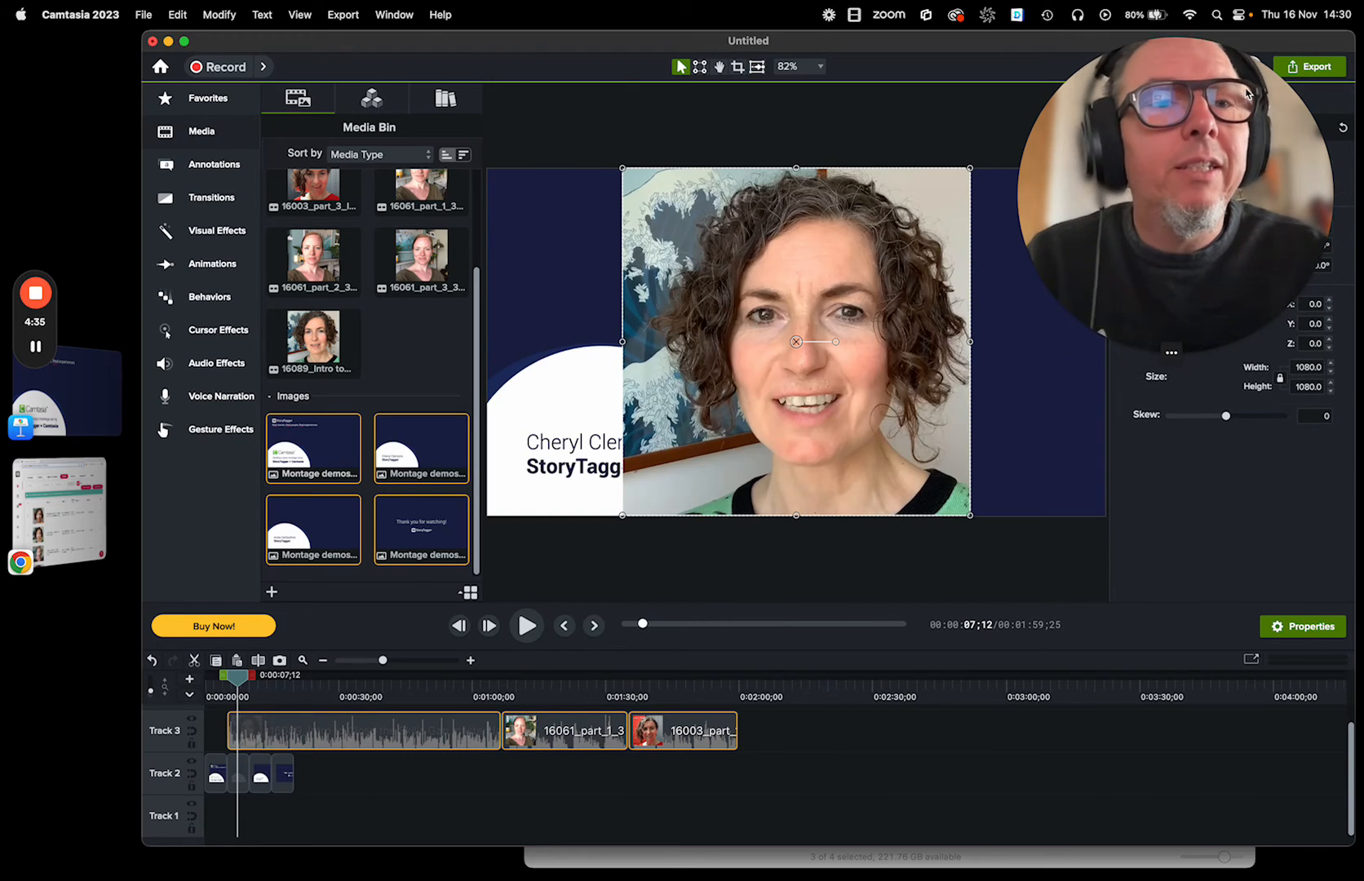
pyautogui.moveTo(1191, 61); pyautogui.dragTo(1204, 532)
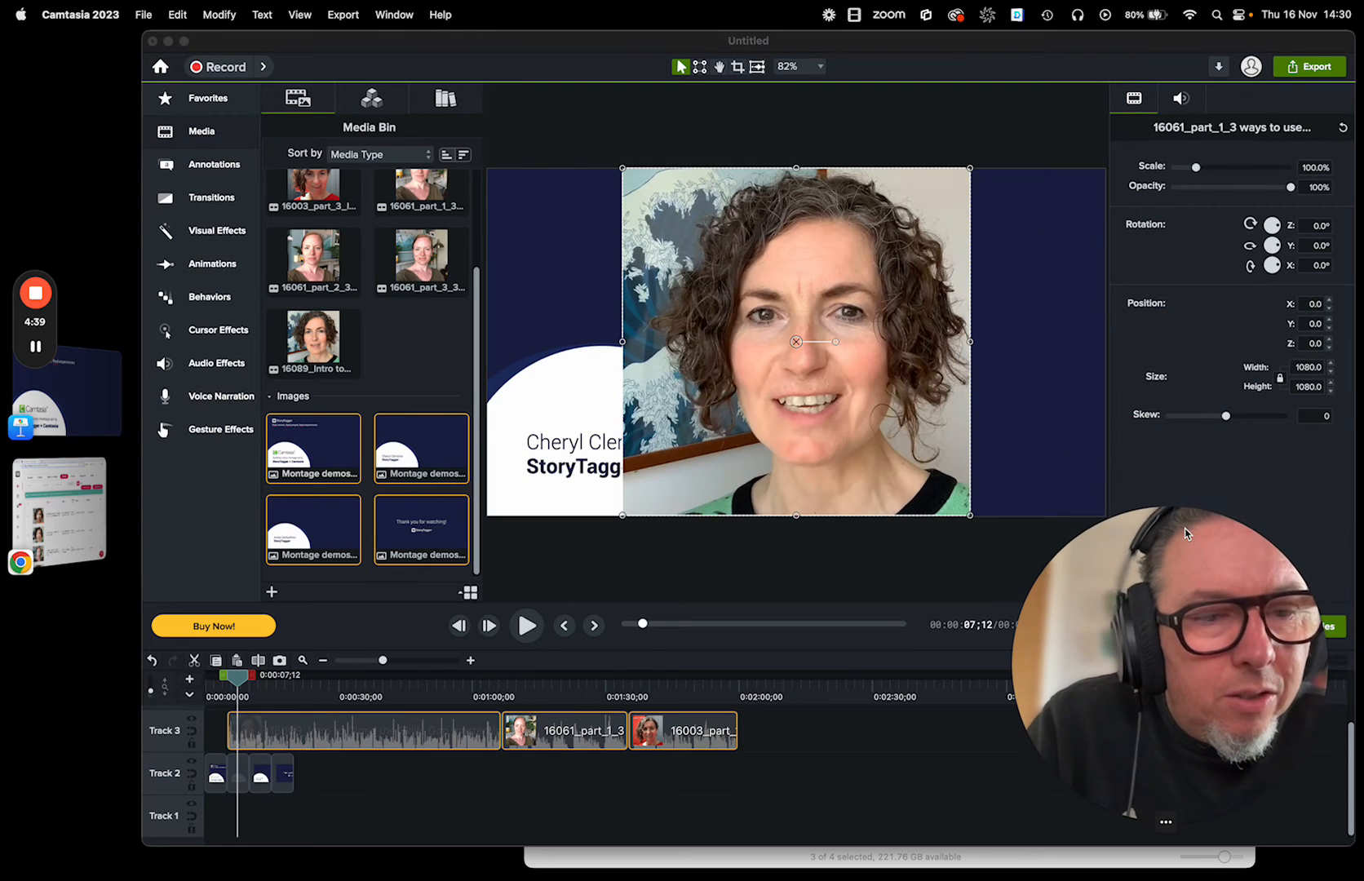
pyautogui.click(1194, 167)
pyautogui.moveTo(1194, 167); pyautogui.dragTo(1188, 168)
pyautogui.moveTo(859, 292); pyautogui.dragTo(1009, 282)
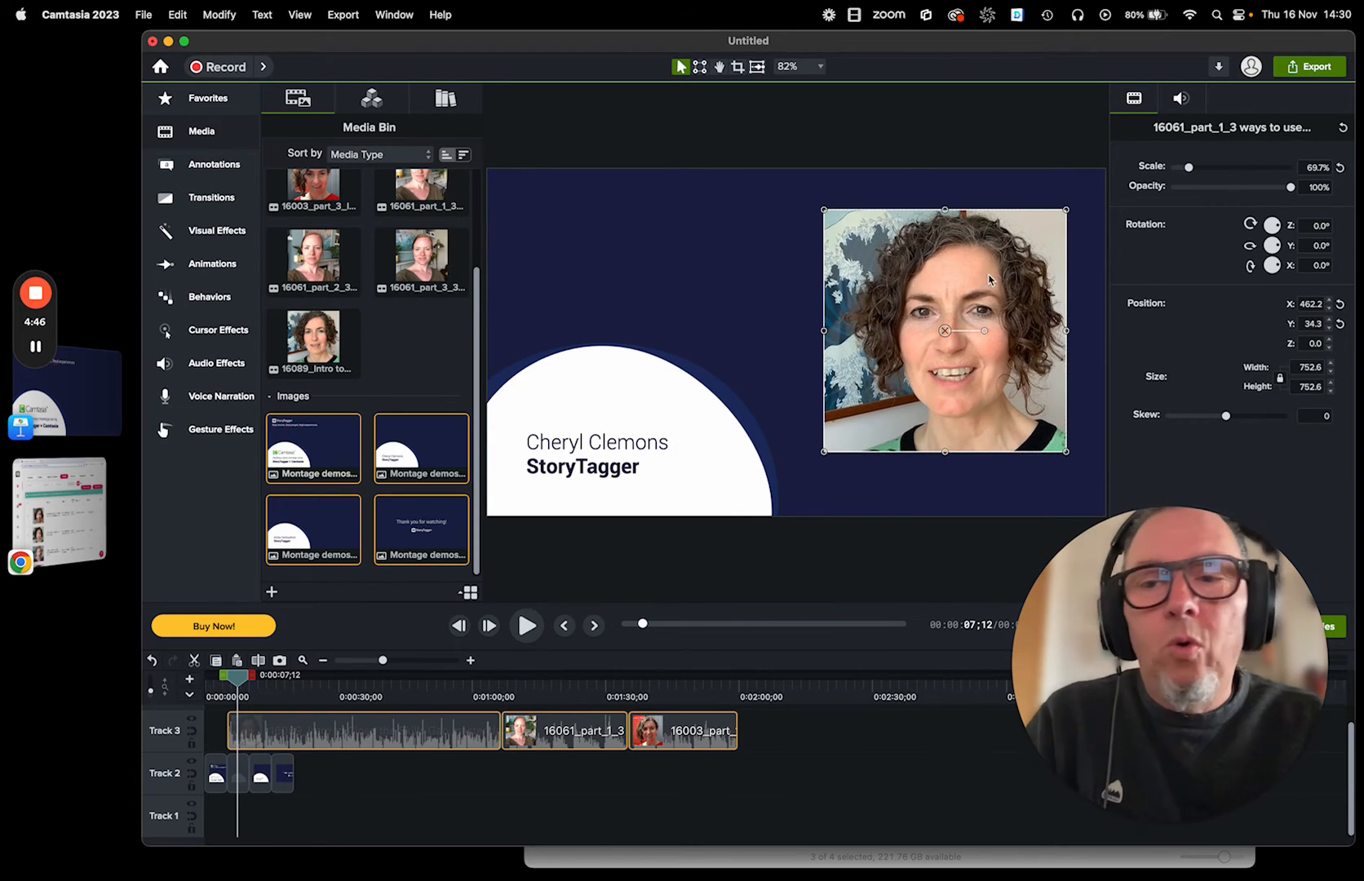
# Move the Montage demos.005 closing image after the last clip, and fit Montage demos.004 beneath the full 16061_part_1 clip.
pyautogui.moveTo(243, 678); pyautogui.dragTo(206, 677)
pyautogui.click(334, 788)
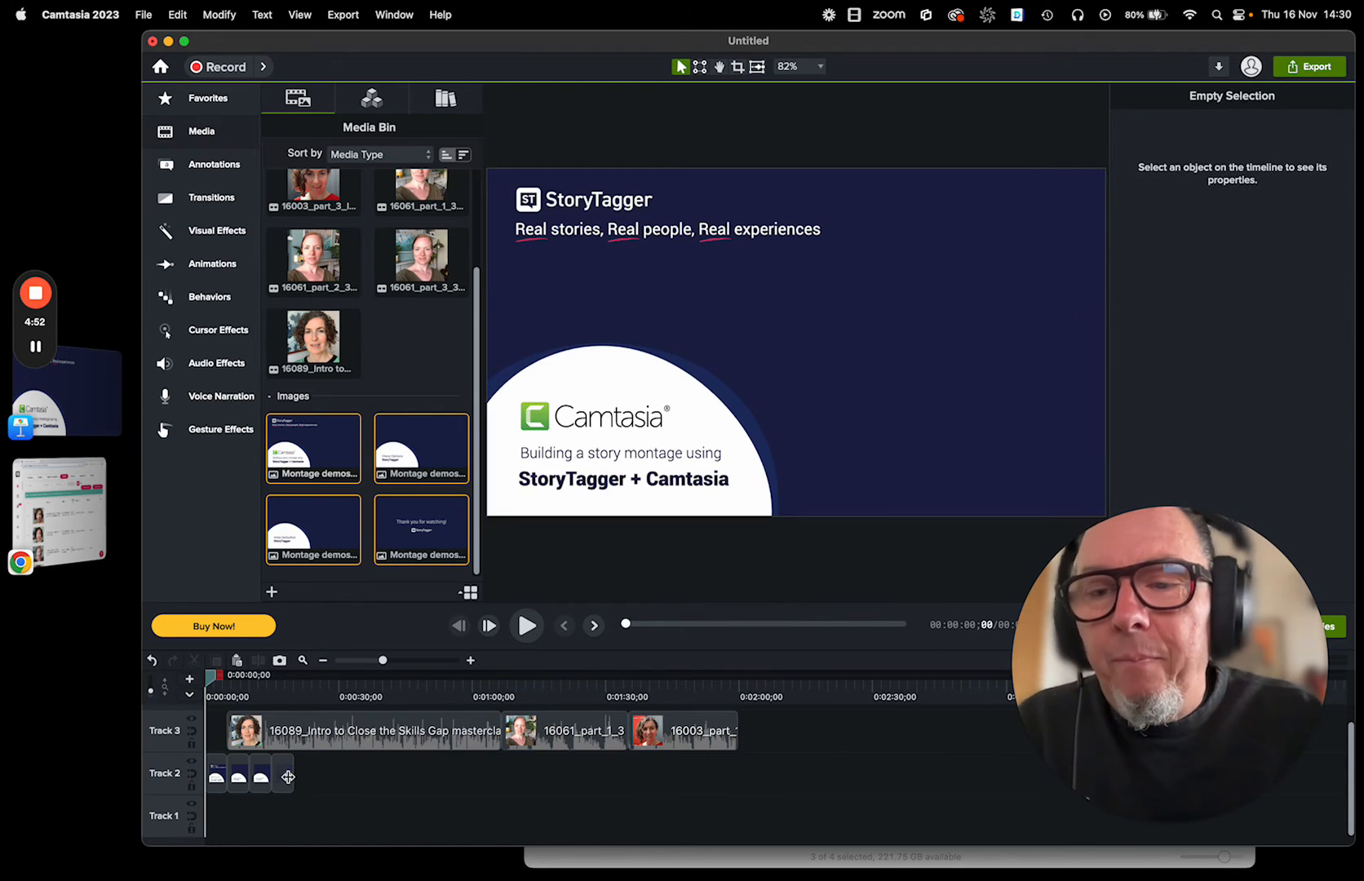
pyautogui.moveTo(285, 775); pyautogui.dragTo(752, 785)
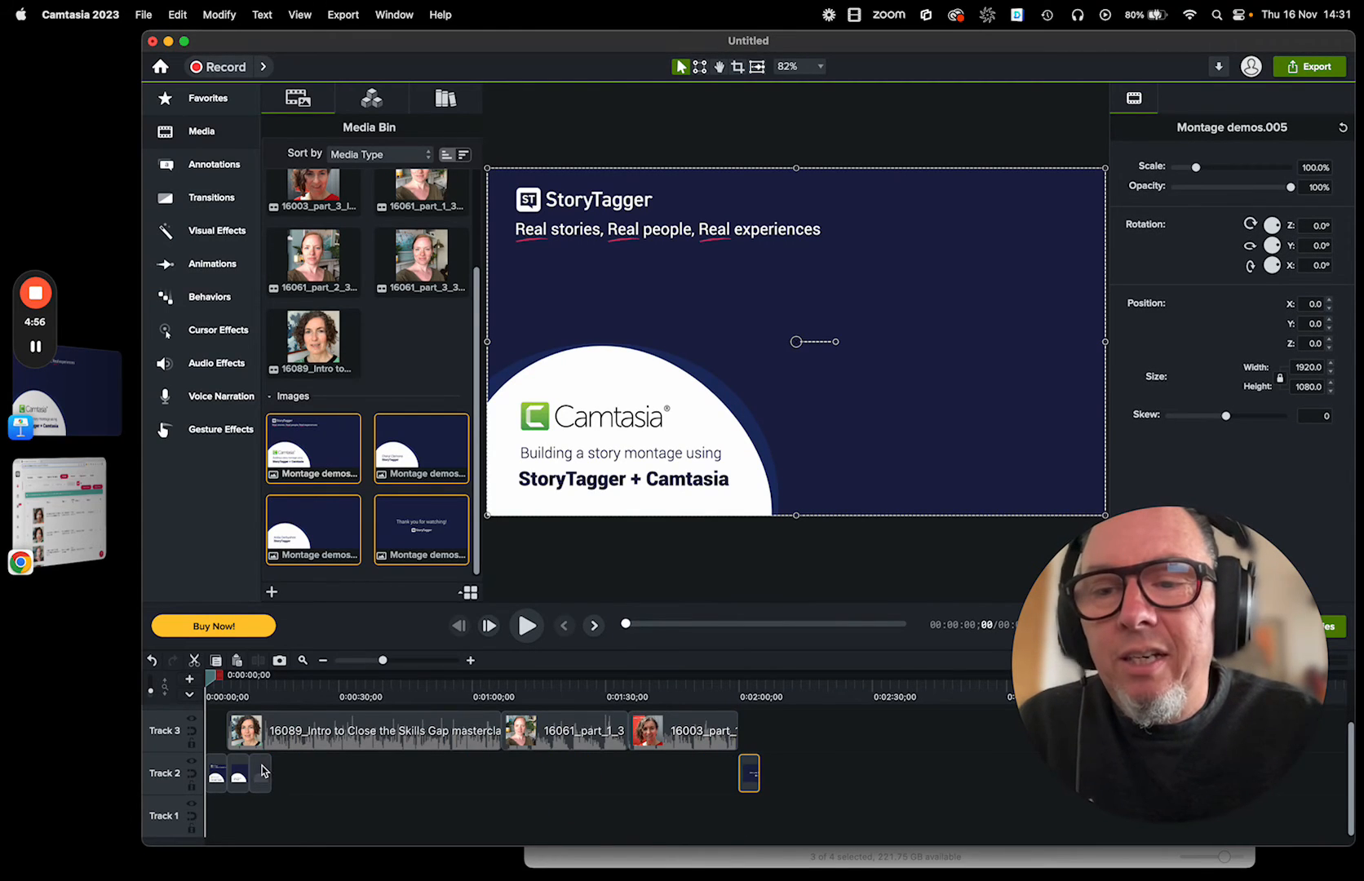
pyautogui.moveTo(263, 770); pyautogui.dragTo(627, 773)
pyautogui.click(539, 684)
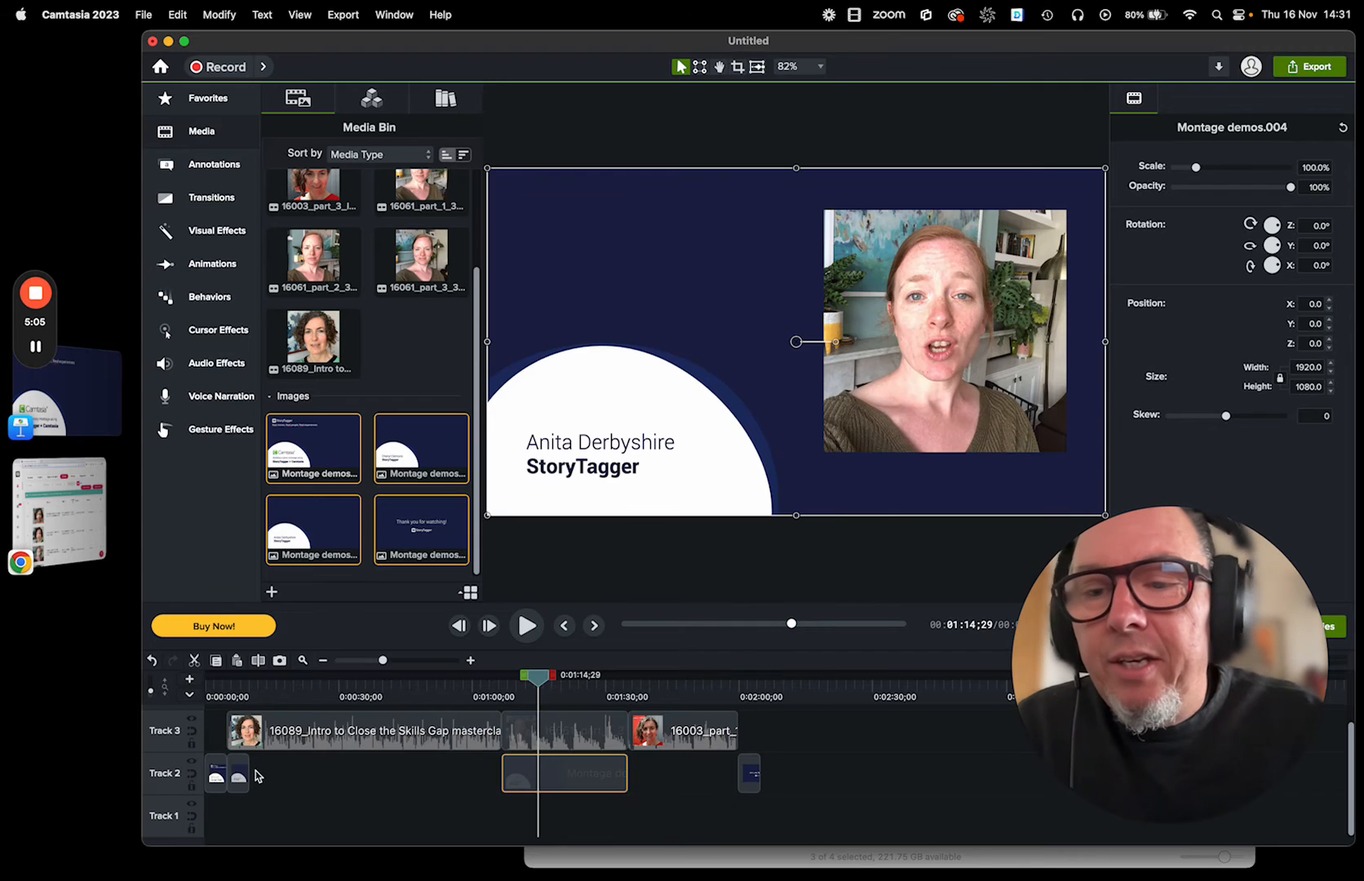
# Extend Montage demos.003 on Track 2 to span the full 16089_Intro clip, undoing any stray change.
pyautogui.moveTo(247, 769); pyautogui.dragTo(500, 772)
pyautogui.moveTo(418, 772); pyautogui.dragTo(553, 783)
pyautogui.press('super+z')
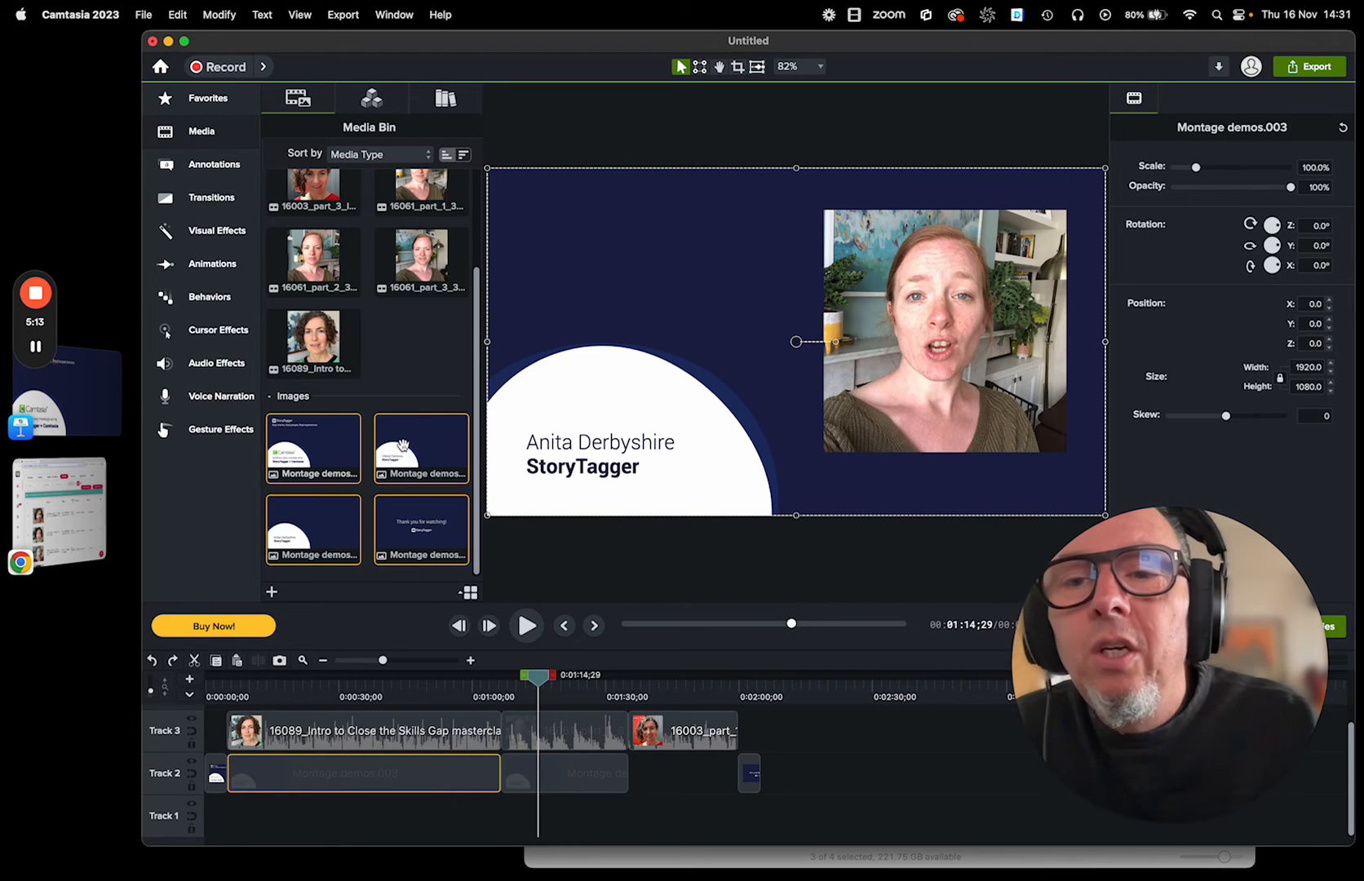
# Add a second Montage demos.003 image on Track 2, fitted beneath the 16003_part_1 clip, and scrub through the montage to check it.
pyautogui.moveTo(403, 446); pyautogui.dragTo(734, 784)
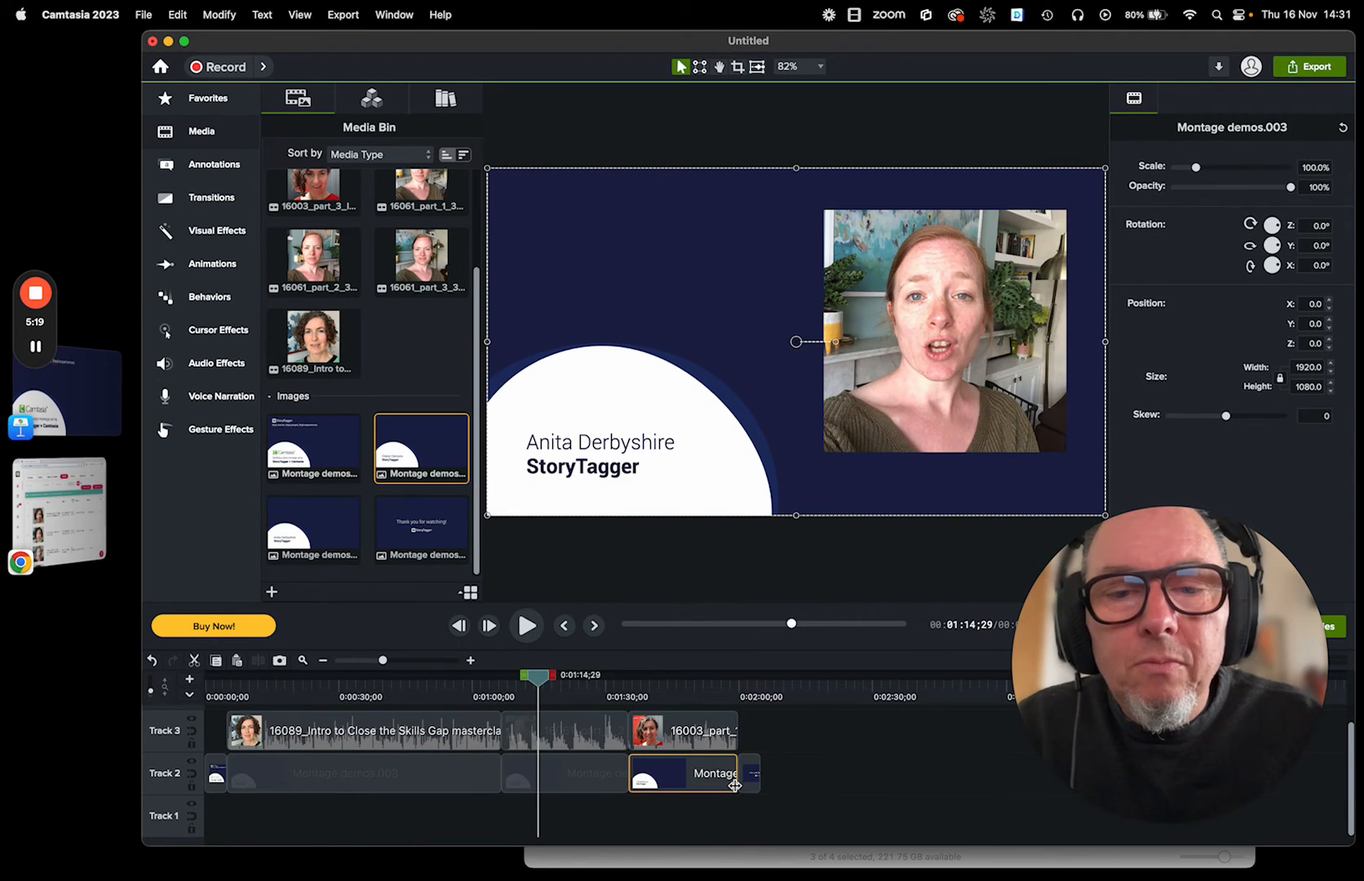
pyautogui.moveTo(239, 705); pyautogui.dragTo(748, 636)
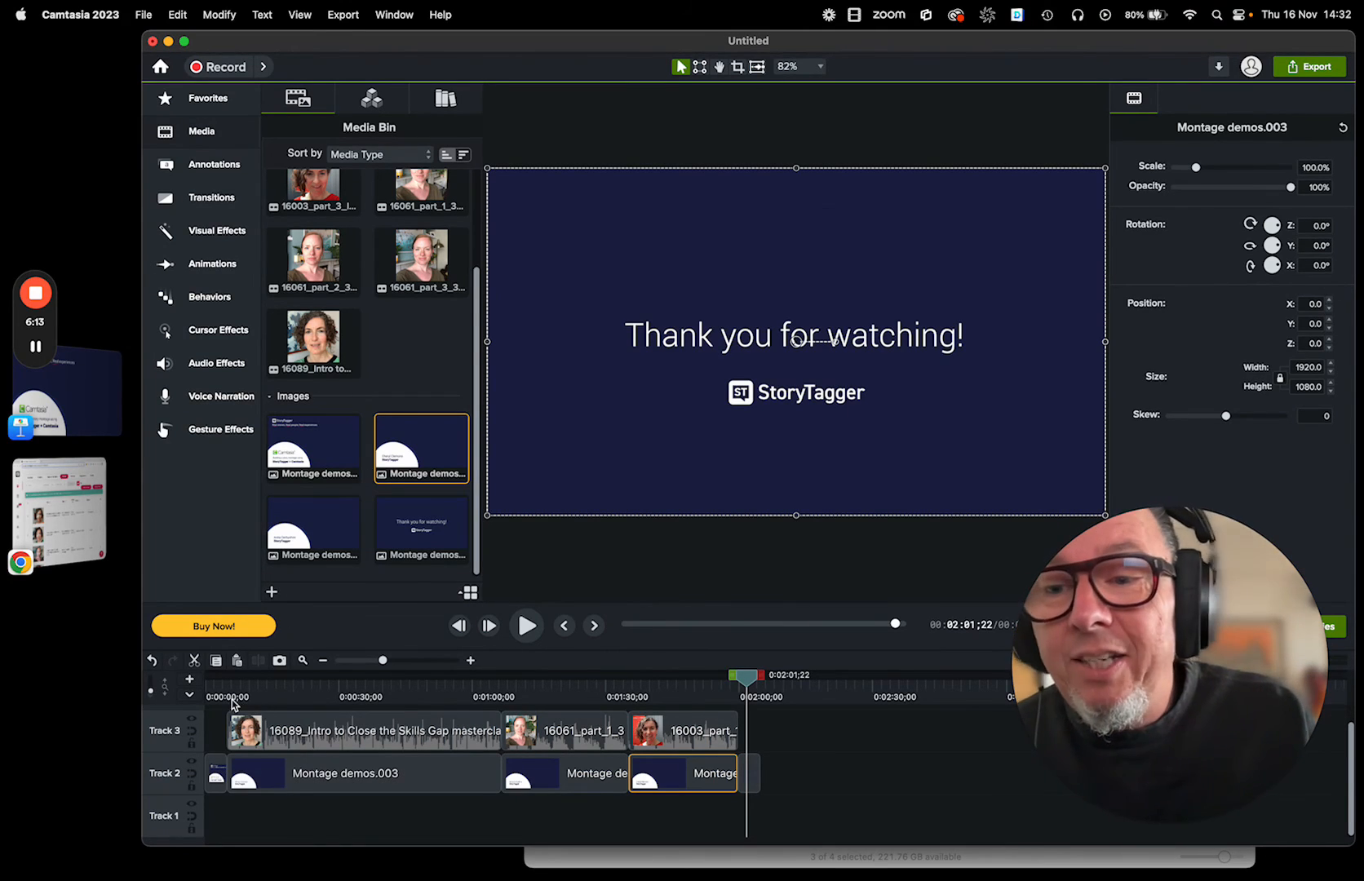
pyautogui.moveTo(308, 692); pyautogui.dragTo(193, 664)
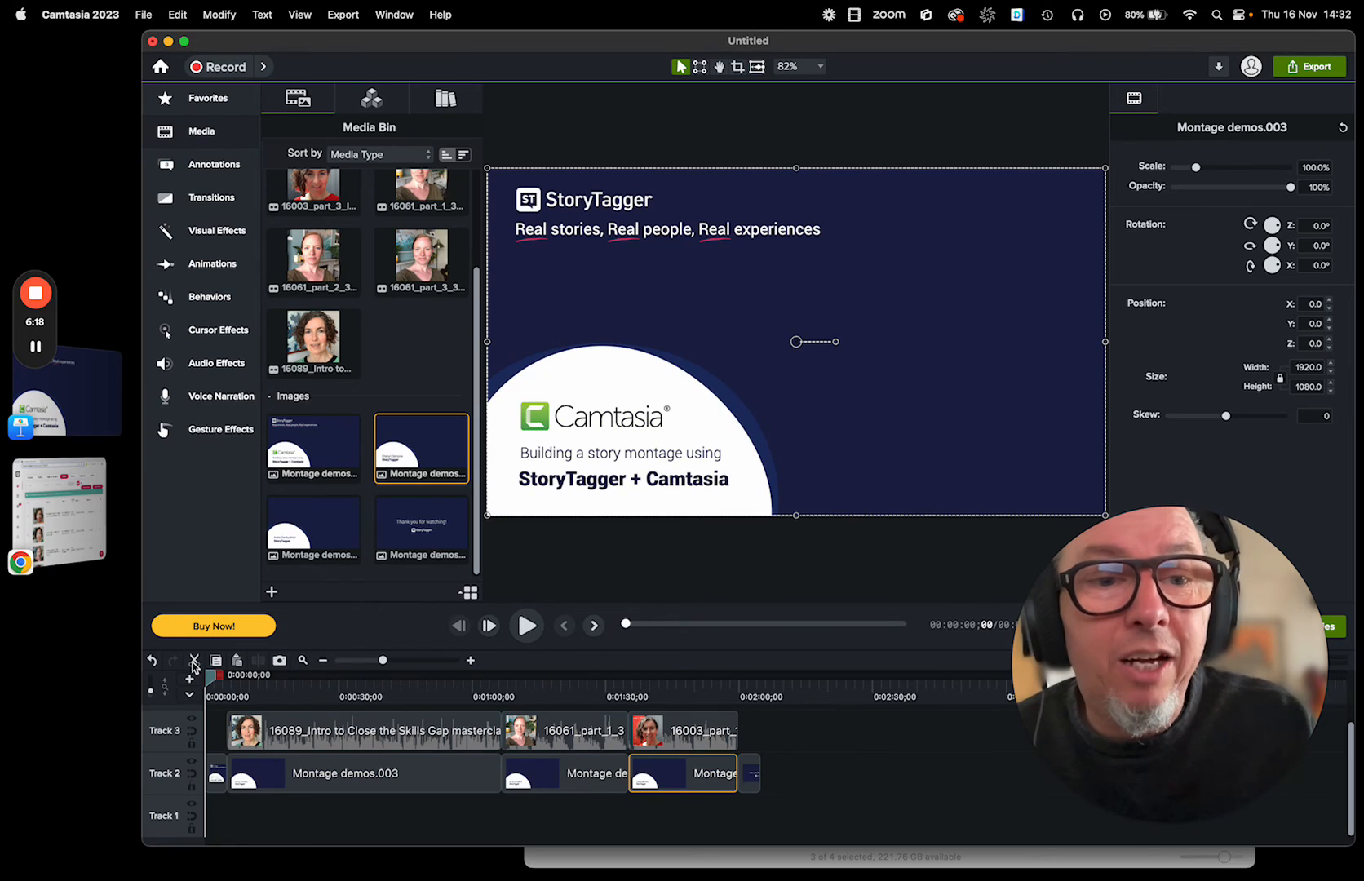